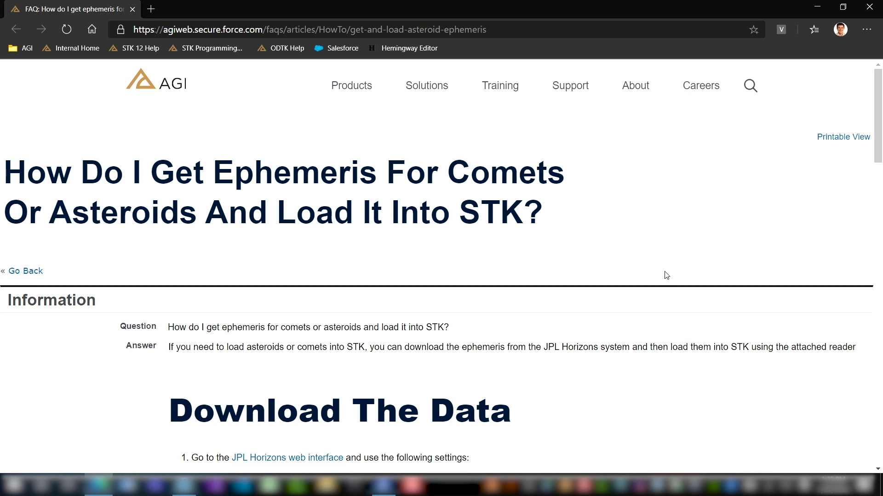
Step: Open the JPL Horizons web interface link under 'Download The Data' in a new tab
{"action": "scroll", "coordinate": [695, 259], "scroll_direction": "down", "scroll_amount": 5}
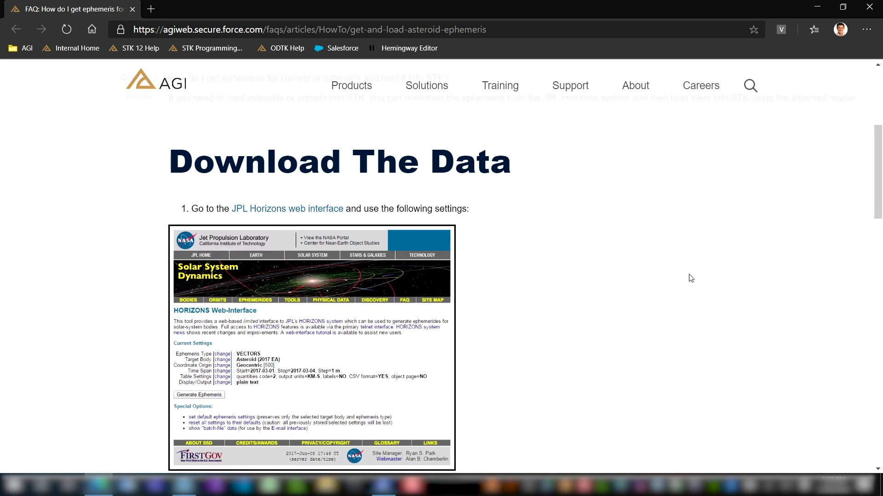
{"action": "left_click", "coordinate": [327, 210]}
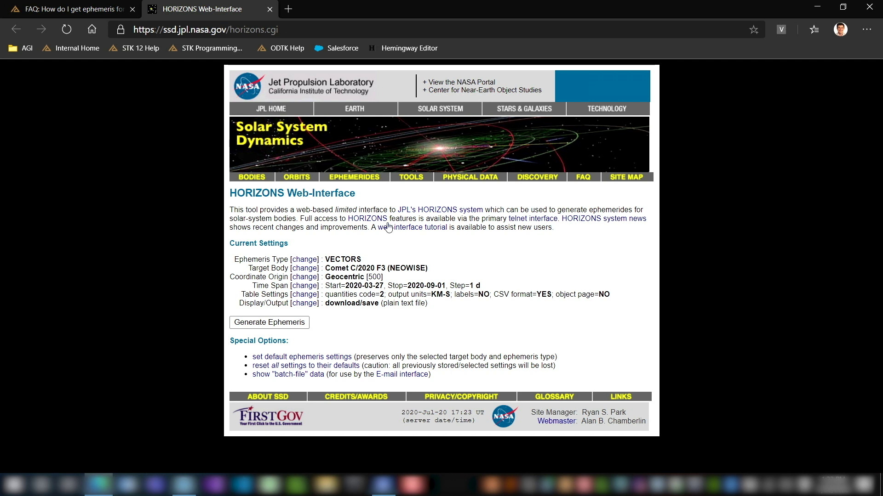
Step: Set the ephemeris type to Vector Table and the target body to comet C/2020 F3 (NEOWISE)
{"action": "left_click", "coordinate": [305, 259]}
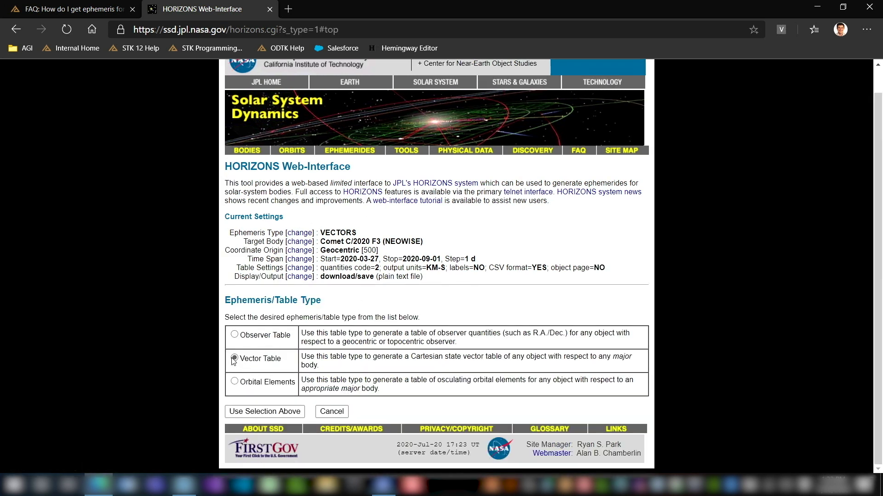
{"action": "left_click", "coordinate": [264, 411]}
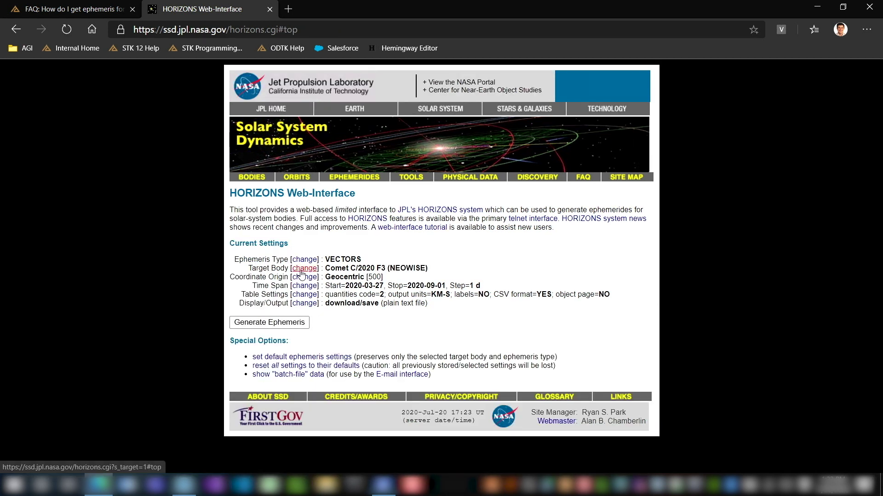
{"action": "left_click", "coordinate": [303, 269]}
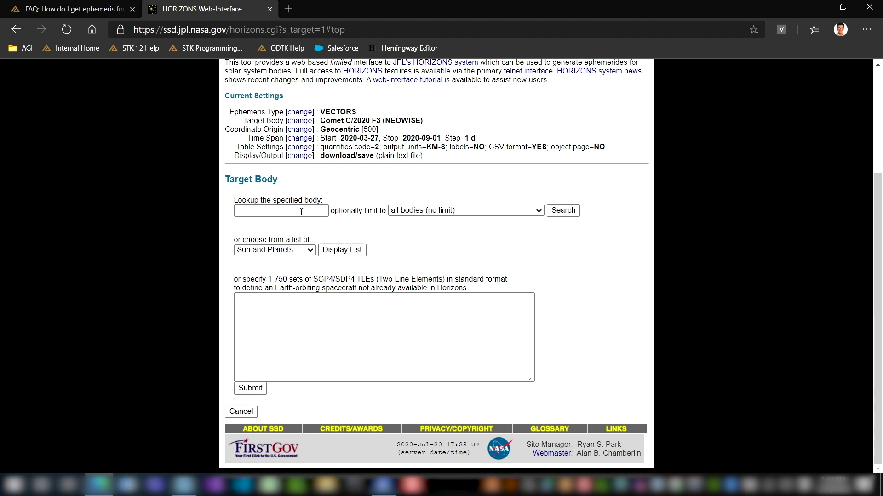
{"action": "left_click", "coordinate": [269, 211]}
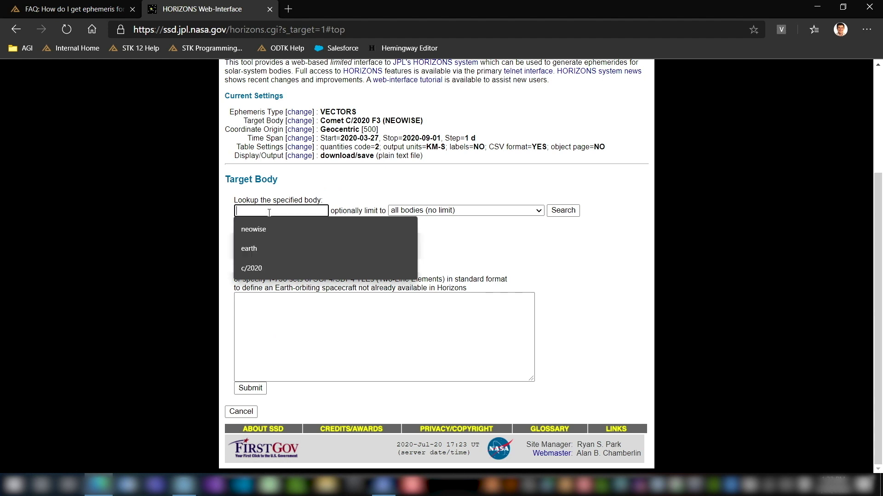
{"action": "type", "text": "neowise"}
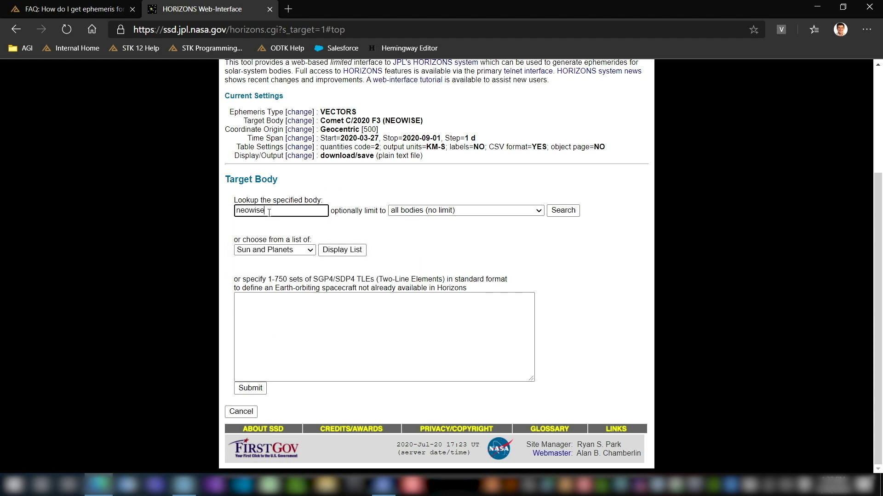
{"action": "key", "text": "Return"}
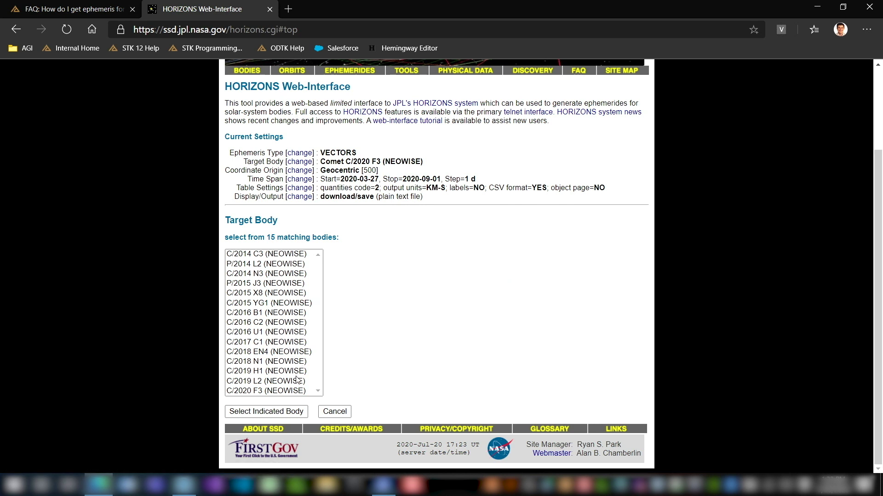
{"action": "left_click", "coordinate": [242, 392]}
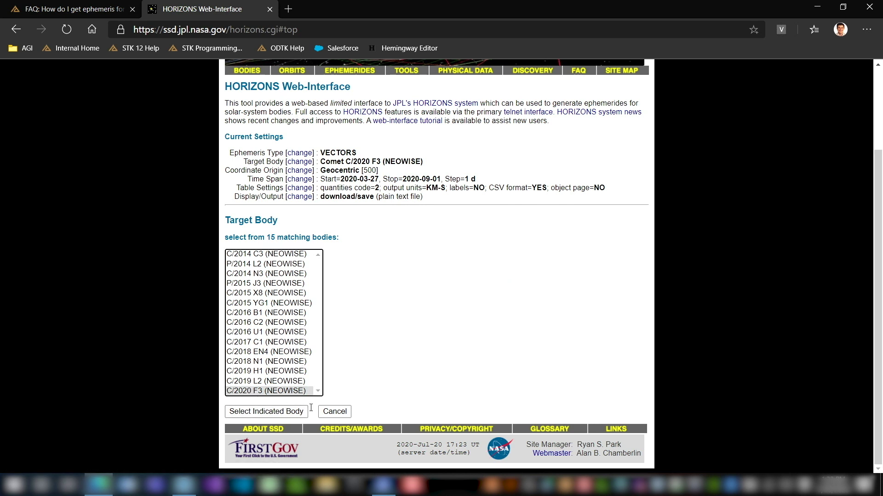
{"action": "left_click", "coordinate": [260, 411]}
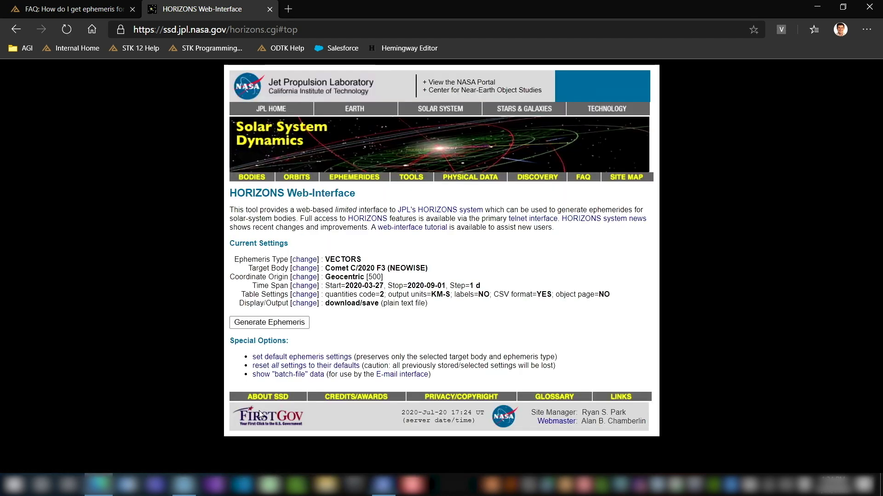
Step: Set the coordinate origin to geocentric
{"action": "left_click", "coordinate": [308, 277]}
{"action": "left_click", "coordinate": [248, 217]}
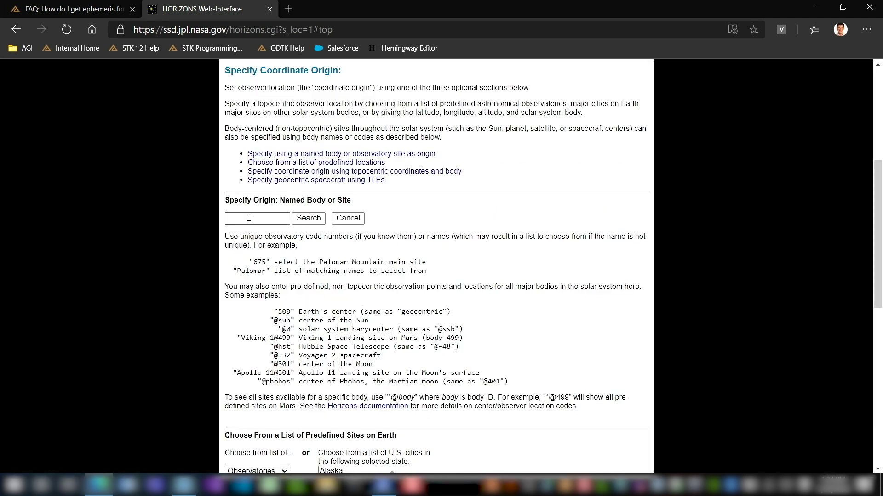
{"action": "type", "text": "geocent"}
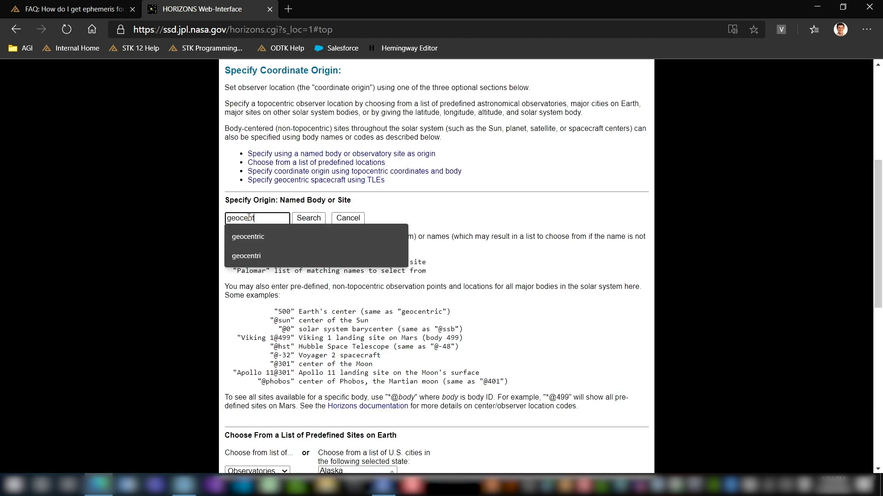
{"action": "type", "text": "ric"}
{"action": "key", "text": "Return"}
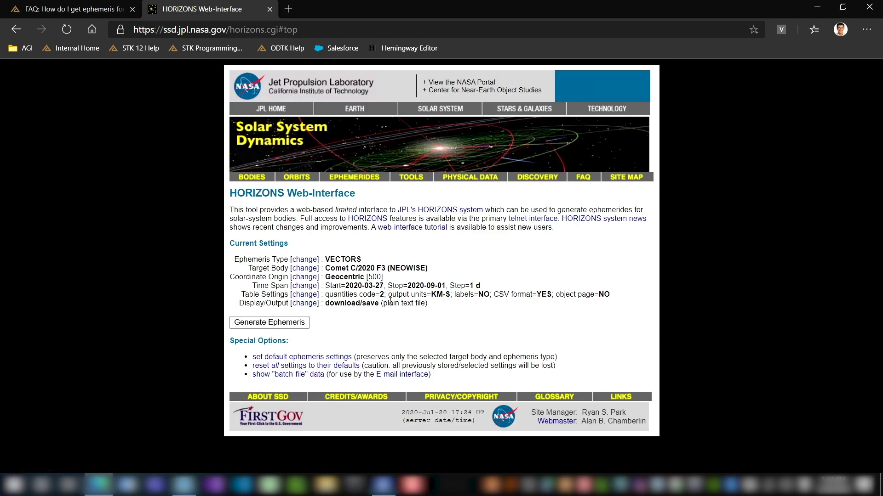
Step: Accept a time span of 2020-03-27 to 2020-09-01 with a 1-day step
{"action": "left_click", "coordinate": [304, 285]}
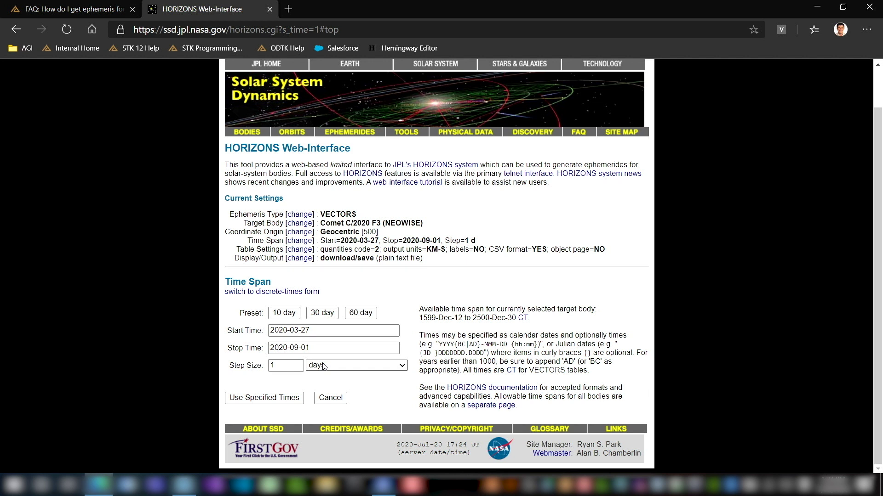
{"action": "left_click", "coordinate": [282, 399]}
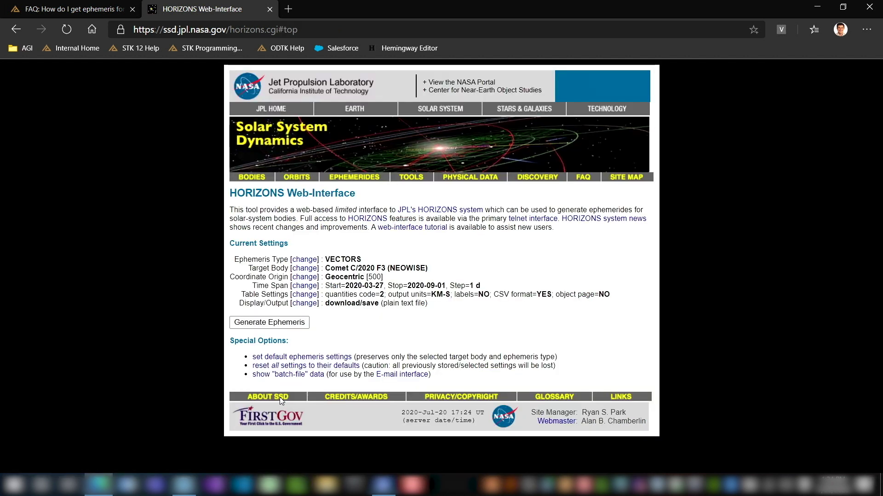
Step: Set table output to Type 2 state vectors, km & km/s, ICRF/J2000.0, with delta-T turned off
{"action": "left_click", "coordinate": [304, 295]}
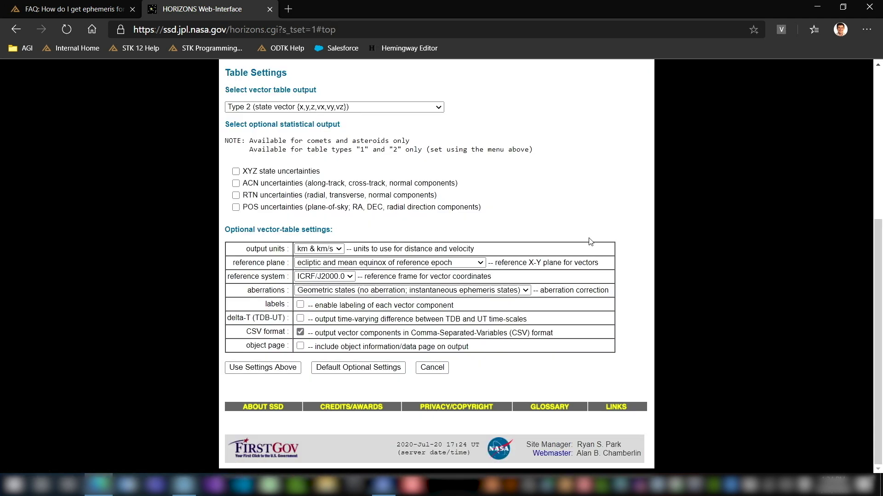
{"action": "scroll", "coordinate": [590, 241], "scroll_direction": "up", "scroll_amount": 1}
{"action": "left_click", "coordinate": [439, 171]}
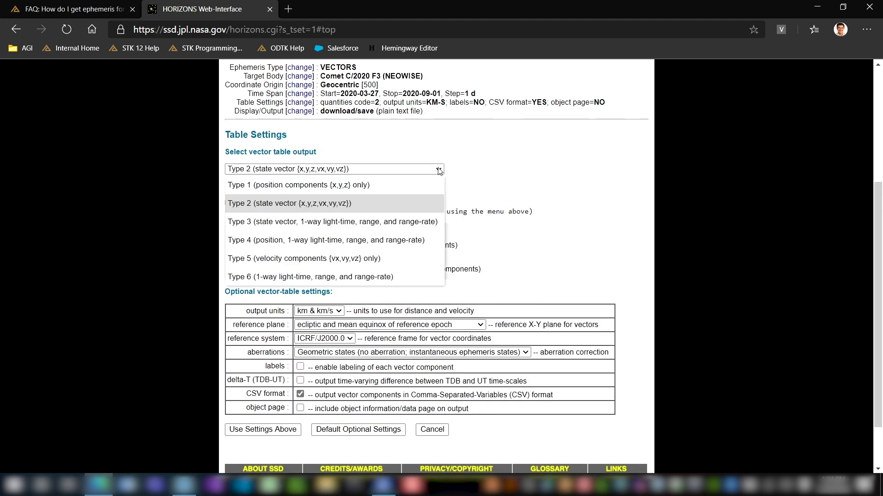
{"action": "left_click", "coordinate": [292, 207]}
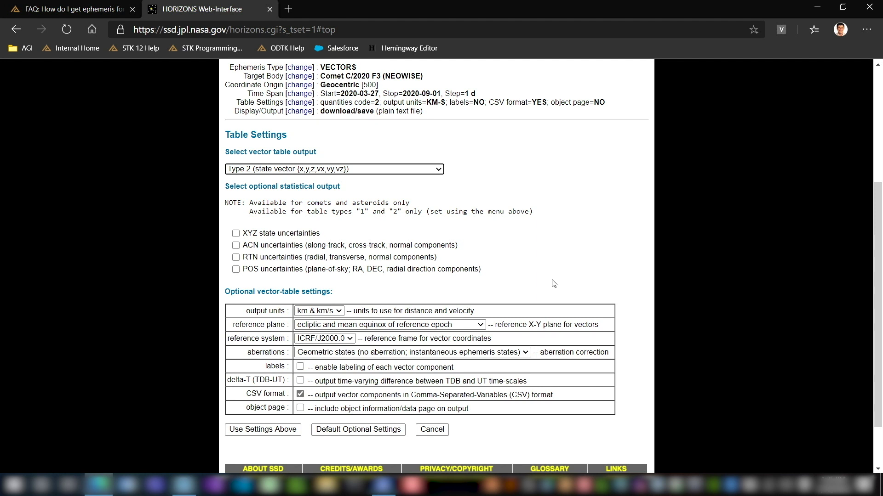
{"action": "scroll", "coordinate": [347, 247], "scroll_direction": "down", "scroll_amount": 1}
{"action": "left_click", "coordinate": [338, 249]}
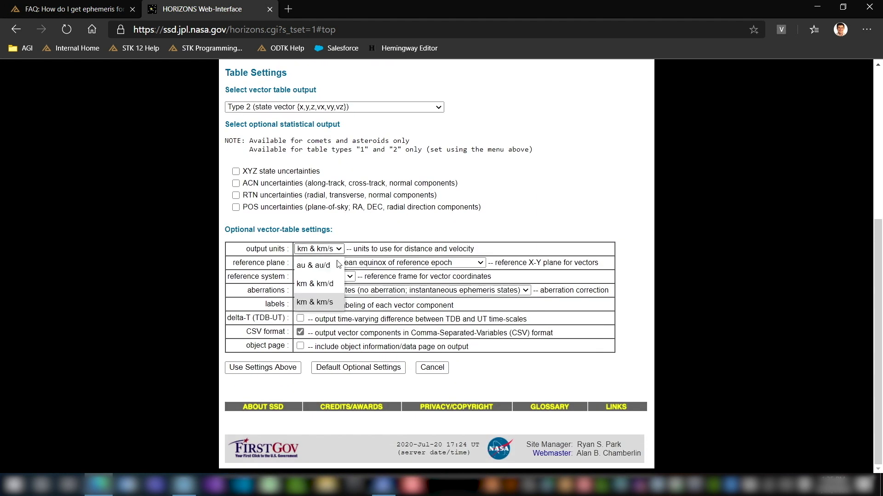
{"action": "left_click", "coordinate": [324, 302]}
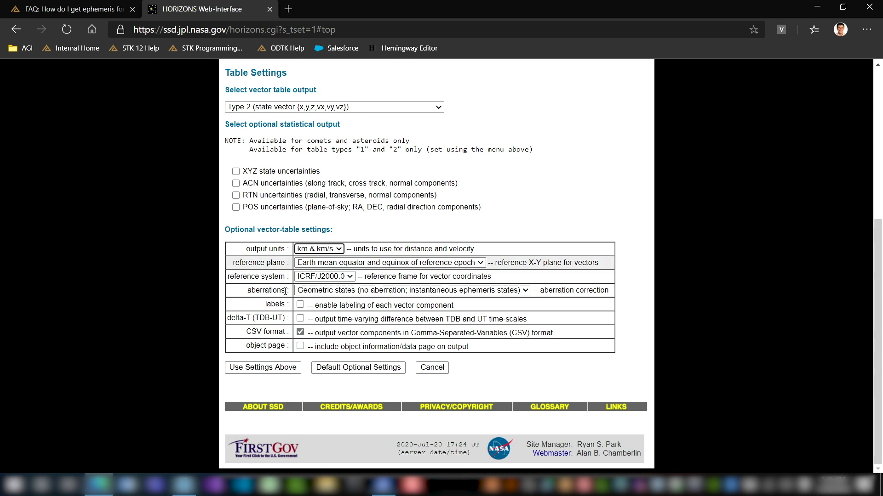
{"action": "left_click", "coordinate": [324, 276]}
{"action": "left_click", "coordinate": [307, 292]}
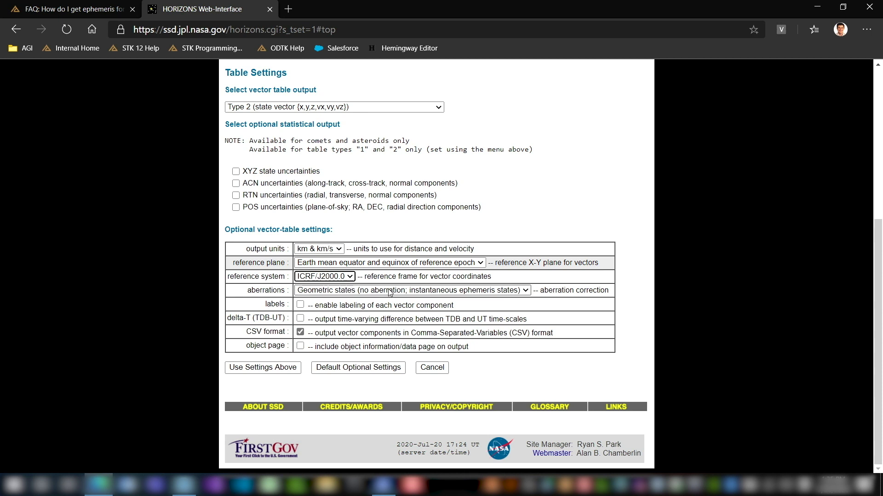
{"action": "left_click", "coordinate": [301, 319]}
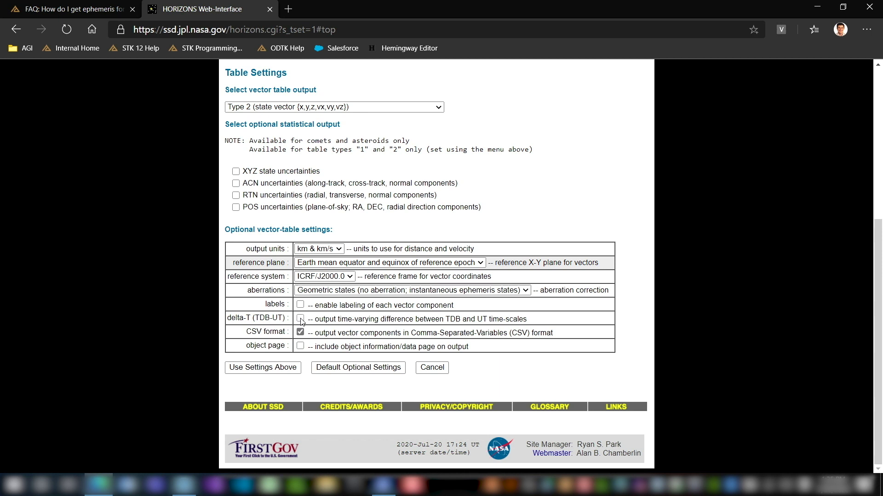
{"action": "left_click", "coordinate": [301, 319]}
{"action": "left_click", "coordinate": [278, 369]}
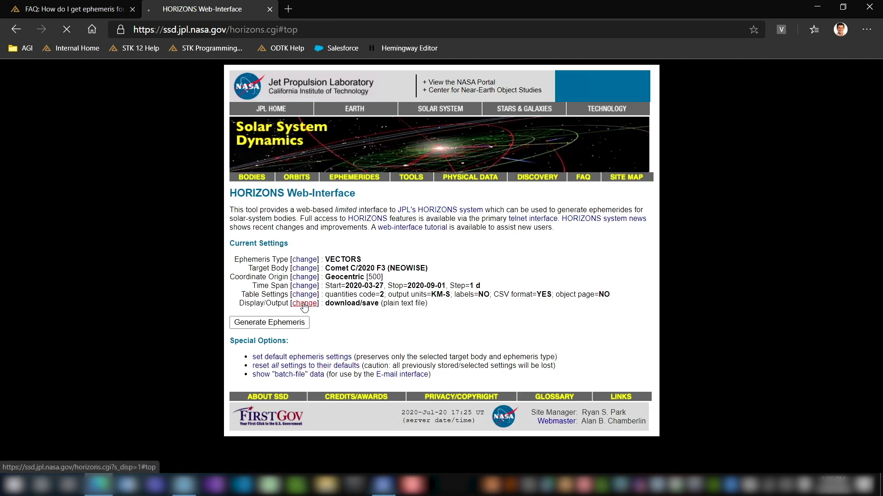
Step: Keep download/save as the output option and generate the ephemeris file
{"action": "left_click", "coordinate": [304, 303]}
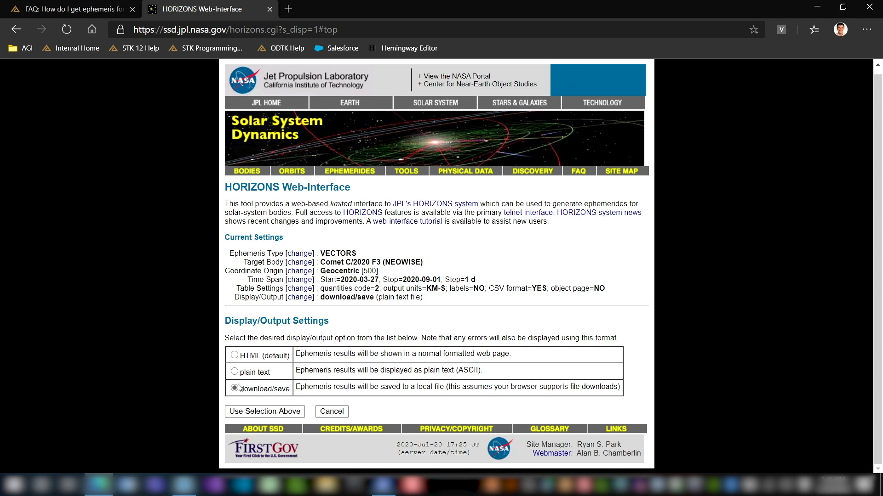
{"action": "left_click", "coordinate": [265, 414]}
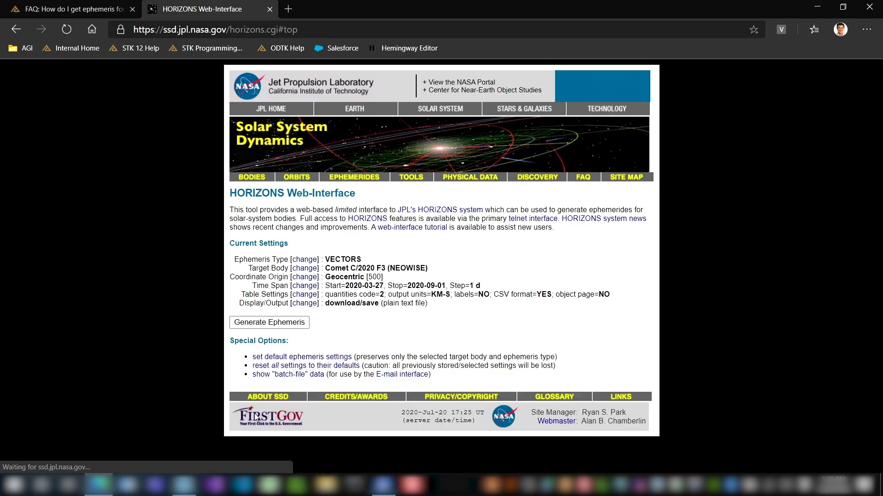
{"action": "left_click", "coordinate": [294, 323]}
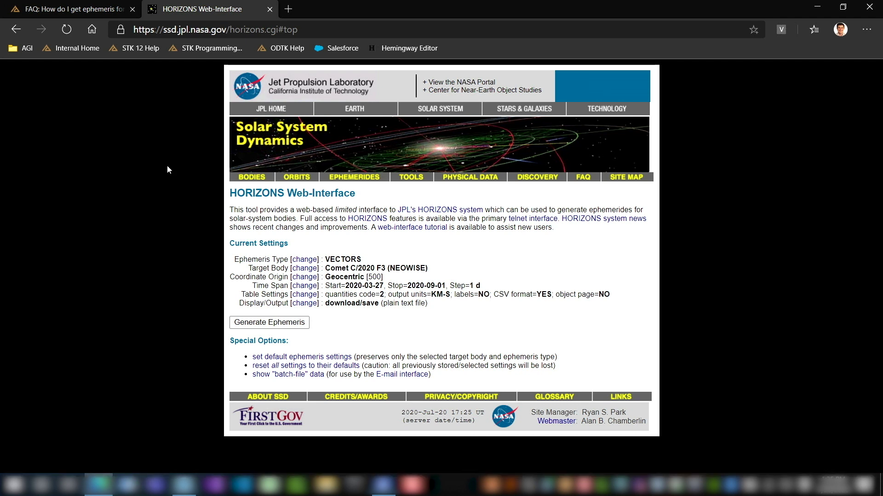
{"action": "left_click", "coordinate": [55, 9]}
Step: Find the .wsc plugin registration FAQ, then show the Downloads folder in File Explorer
{"action": "scroll", "coordinate": [505, 322], "scroll_direction": "down", "scroll_amount": 15}
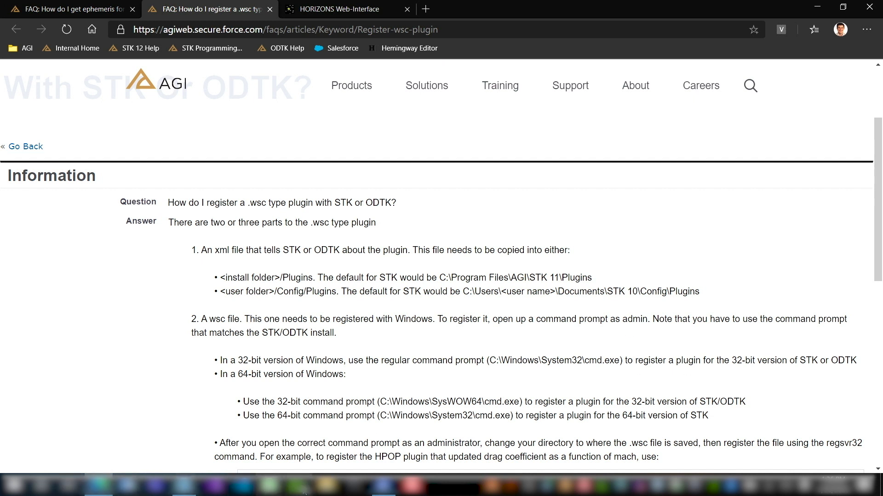
{"action": "left_click", "coordinate": [327, 485]}
{"action": "left_click", "coordinate": [47, 95]}
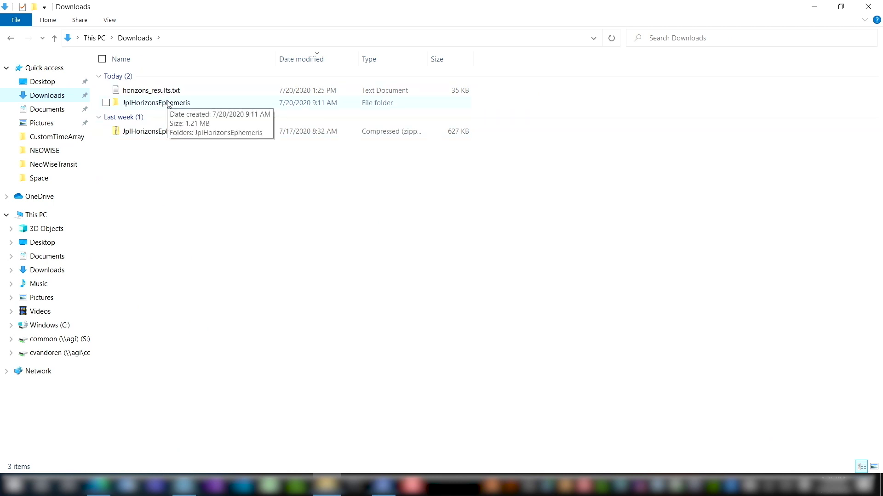
Step: Copy JplHorizonsFileReader.xml from the downloaded JplHorizonsEphemeris folder into C:\Program Files\AGI\STK 12\Plugins
{"action": "double_click", "coordinate": [190, 104]}
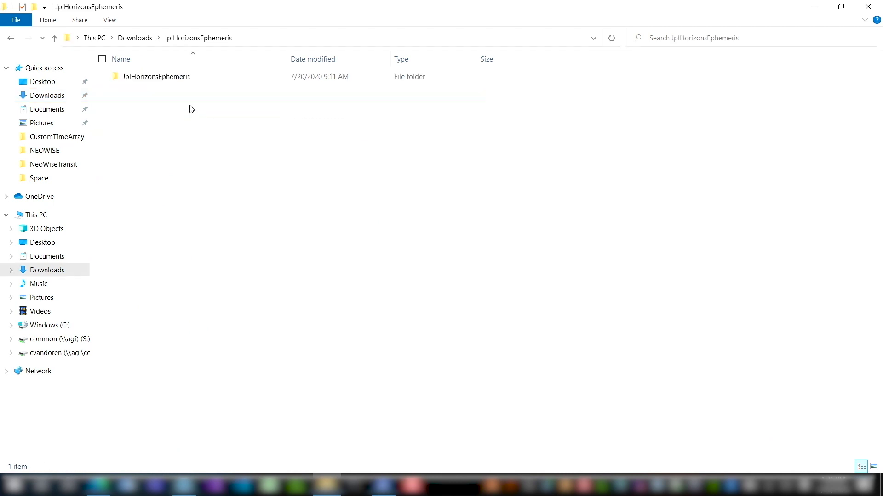
{"action": "double_click", "coordinate": [187, 78]}
{"action": "left_click", "coordinate": [163, 126]}
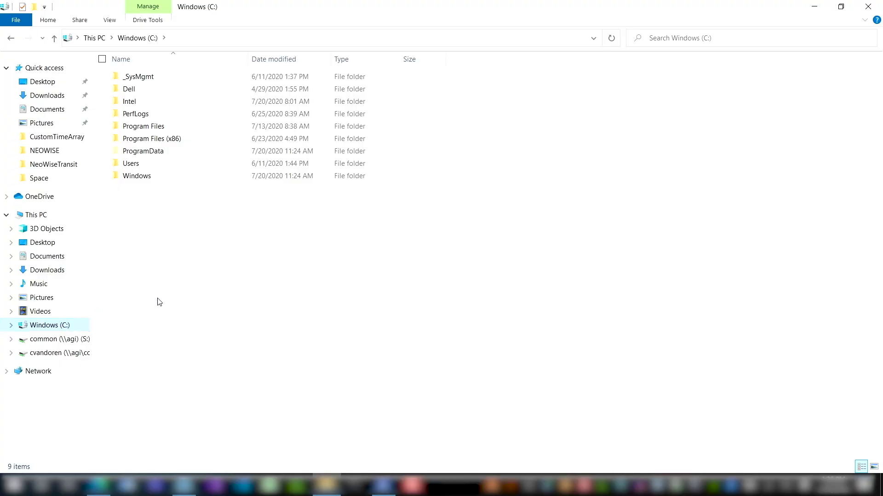
{"action": "double_click", "coordinate": [152, 128]}
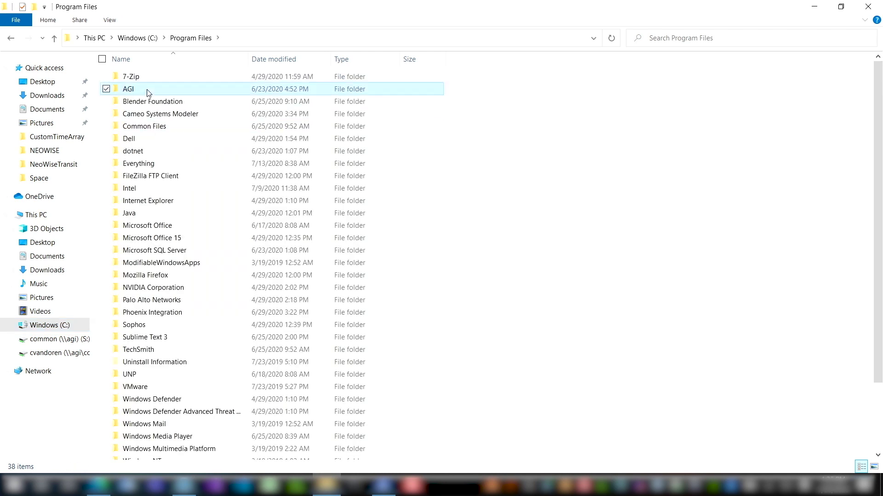
{"action": "double_click", "coordinate": [147, 89]}
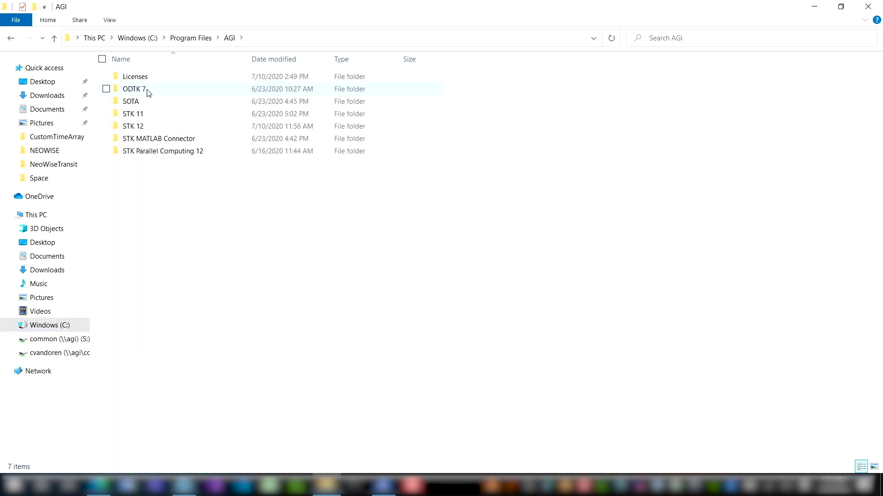
{"action": "double_click", "coordinate": [148, 129]}
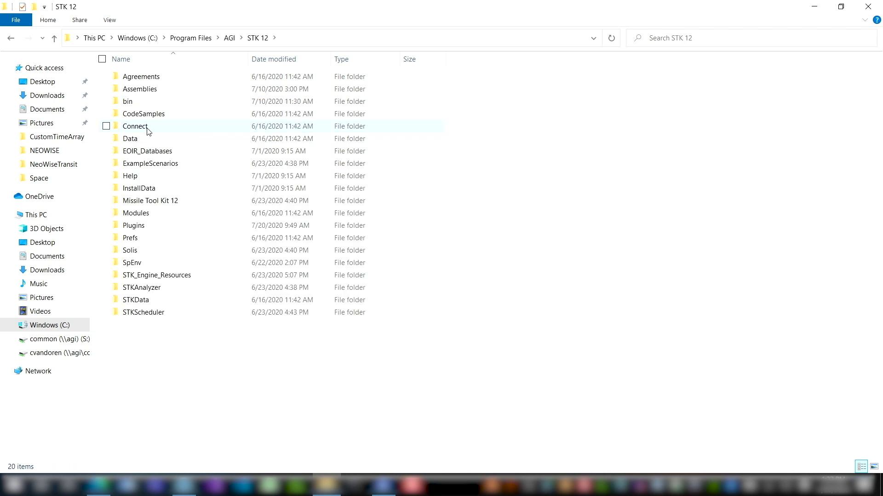
{"action": "double_click", "coordinate": [142, 227]}
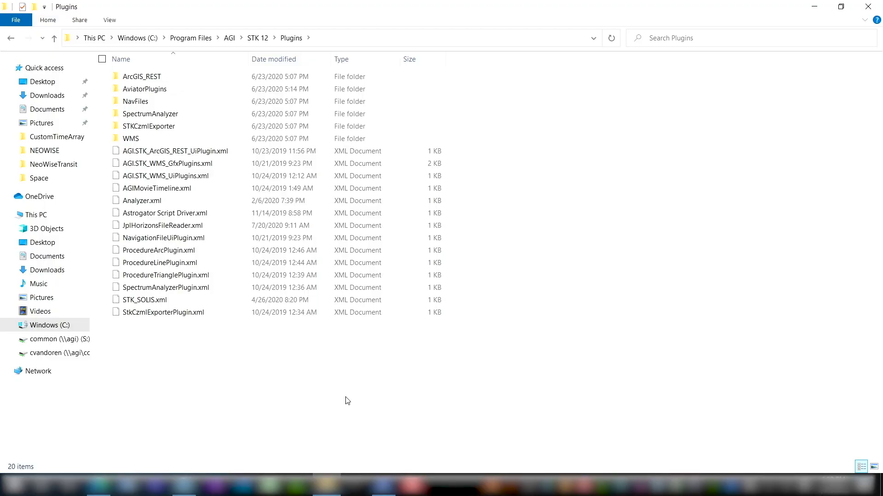
{"action": "left_click", "coordinate": [188, 228]}
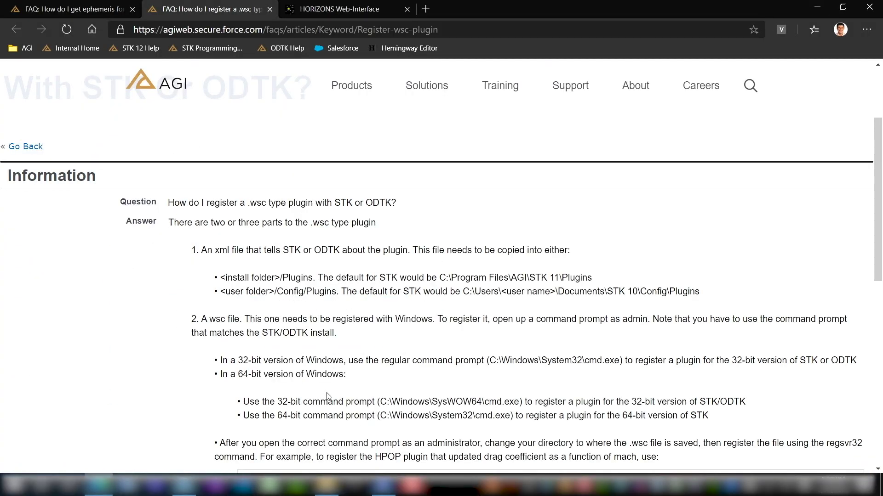
{"action": "scroll", "coordinate": [326, 394], "scroll_direction": "down", "scroll_amount": 3}
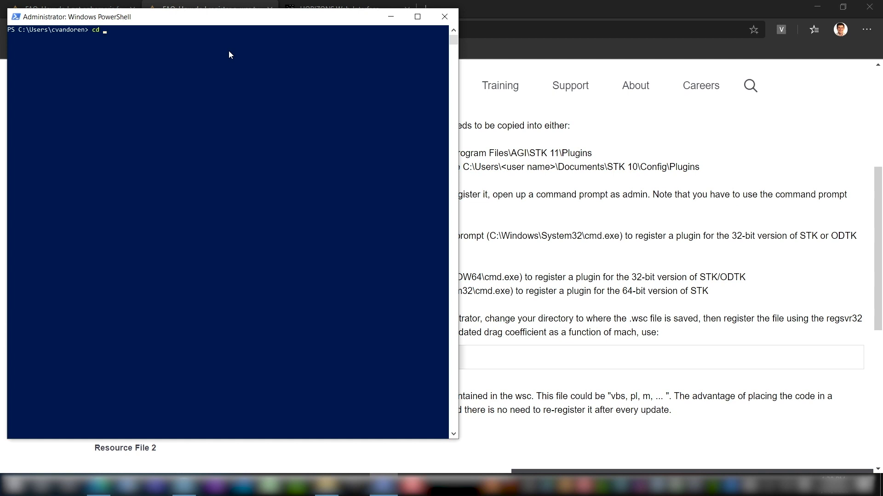
Step: Change the PowerShell directory to Downloads\JplHorizonsEphemeris\JplHorizonsEphemeris
{"action": "type", "text": " C:\\Users\\cva"}
{"action": "key", "text": "Tab"}
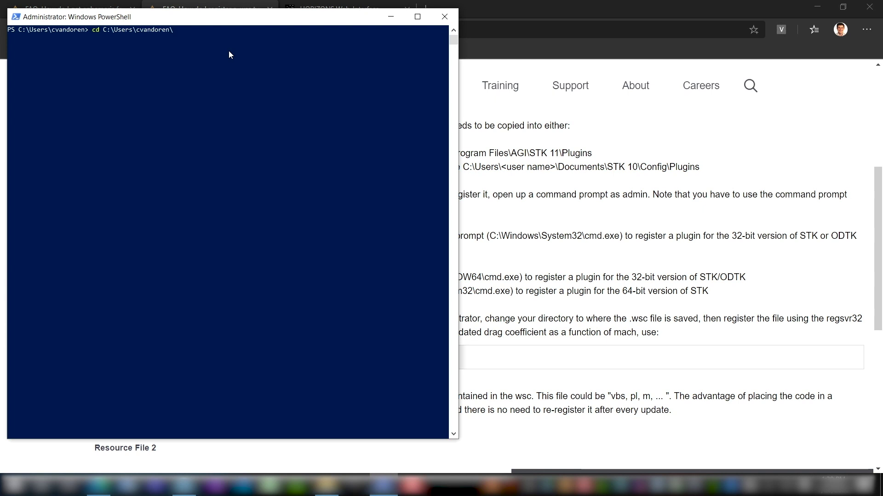
{"action": "type", "text": "Down"}
{"action": "key", "text": "Tab"}
{"action": "type", "text": "Jpl"}
{"action": "key", "text": "Tab"}
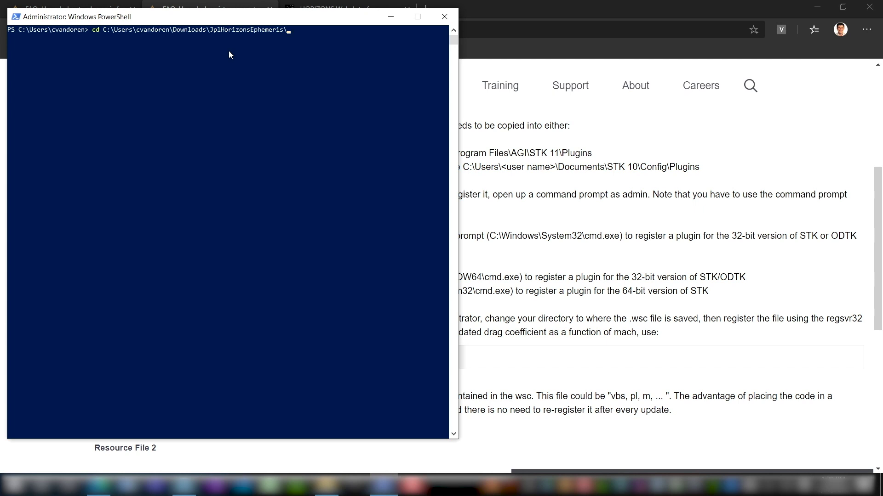
{"action": "type", "text": "Jpl"}
{"action": "key", "text": "Tab"}
{"action": "key", "text": "Return"}
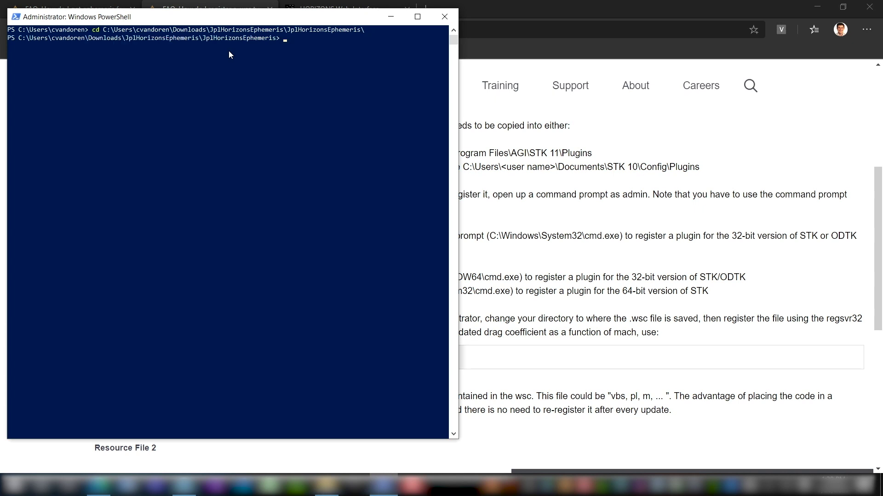
Step: Enter the command regsvr32 .\JplHorizonsFileReader.wsc
{"action": "type", "text": "reg"}
{"action": "type", "text": "svr3"}
{"action": "type", "text": "2"}
{"action": "type", "text": " .\\J"}
{"action": "key", "text": "Tab"}
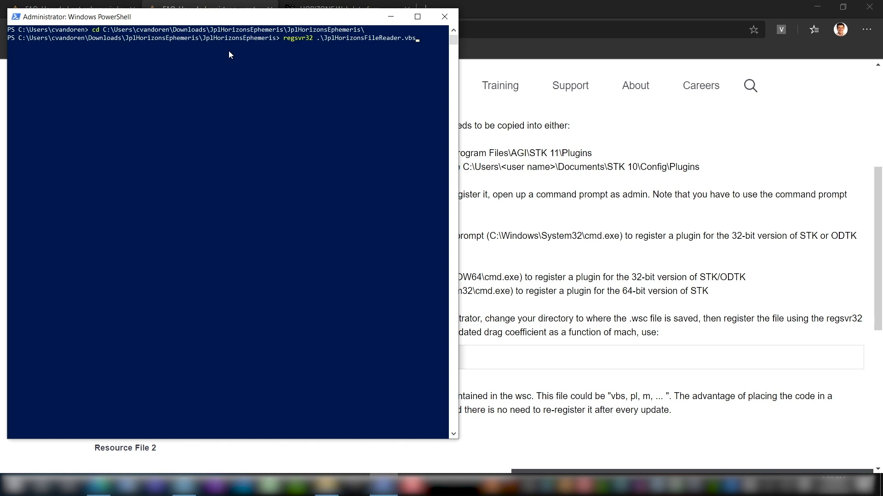
{"action": "key", "text": "Tab"}
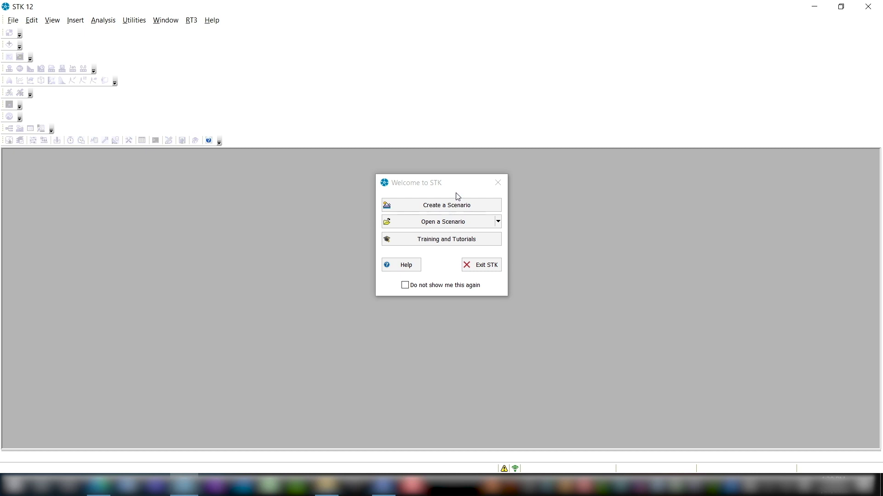
Step: Create scenario NeoWise_Visibility with stop time 24 Jul 2020 16:00:00.000 UTCG
{"action": "left_click", "coordinate": [441, 205]}
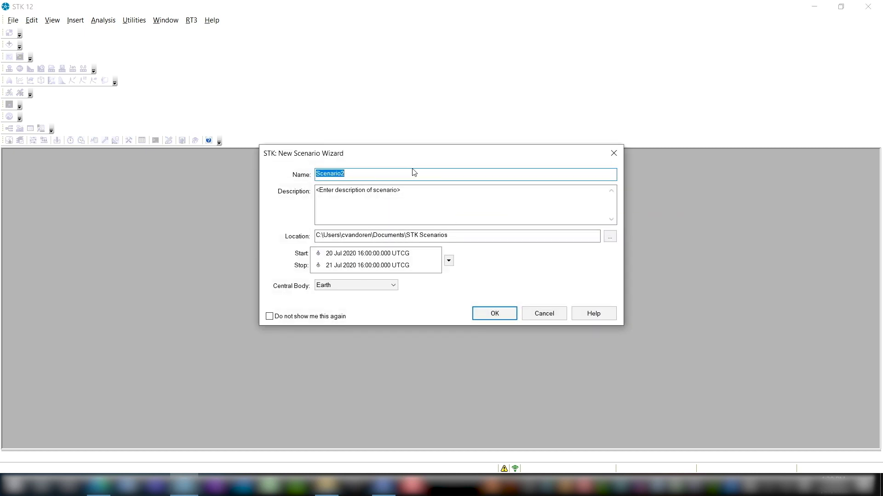
{"action": "type", "text": "NeoWise_Visibility"}
{"action": "left_click", "coordinate": [334, 266]}
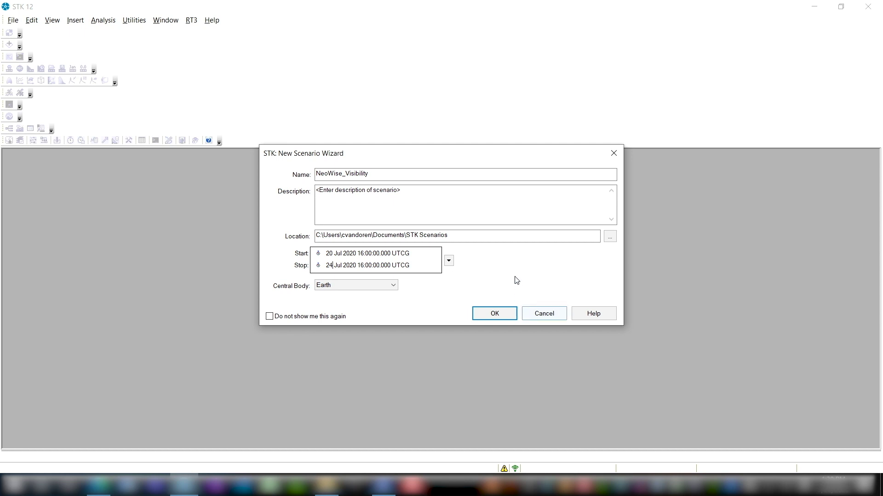
{"action": "left_click", "coordinate": [494, 314]}
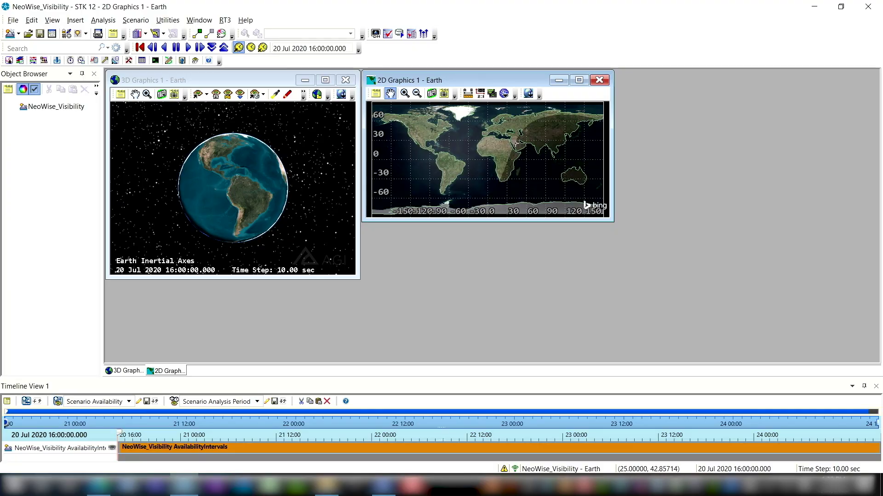
Step: Close 2D Graphics 1, maximize the 3D window, centre it on the Sun, and hide the Moon
{"action": "left_click", "coordinate": [599, 80]}
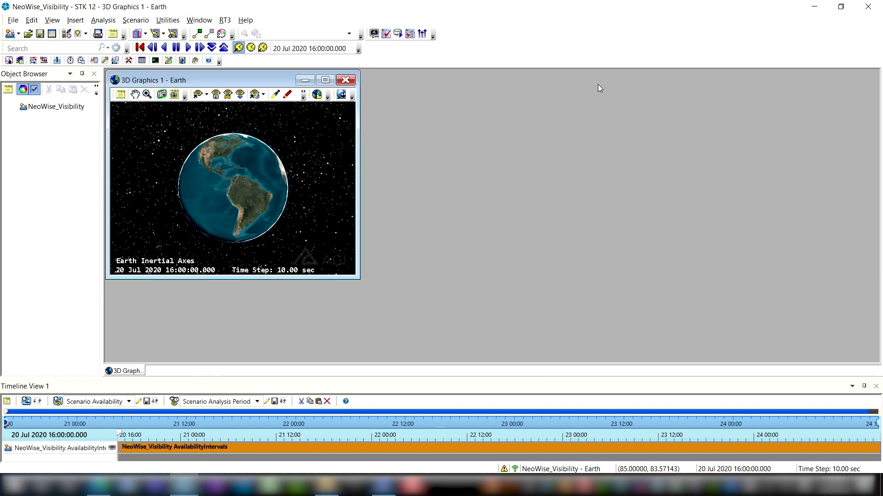
{"action": "left_click", "coordinate": [329, 80]}
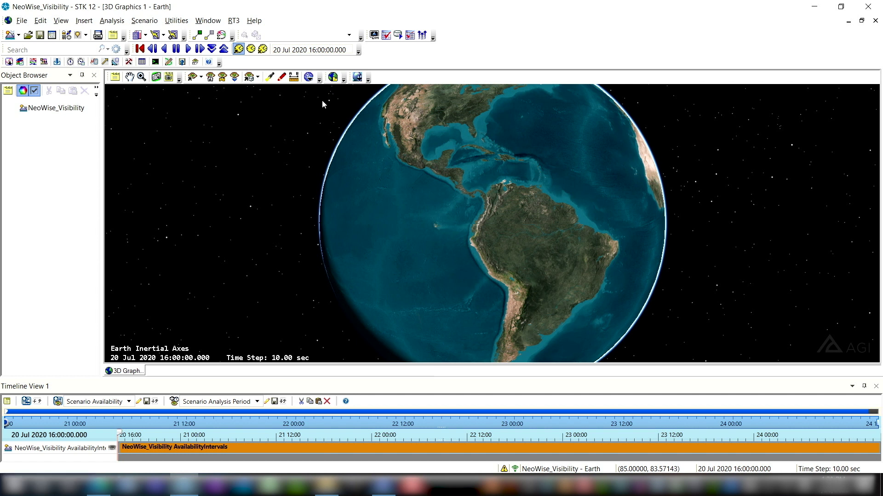
{"action": "left_click", "coordinate": [308, 78]}
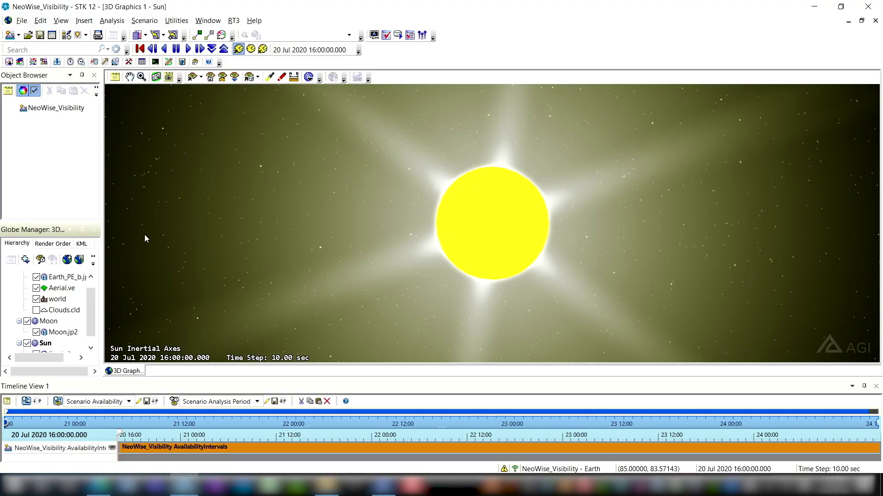
{"action": "left_click", "coordinate": [35, 332]}
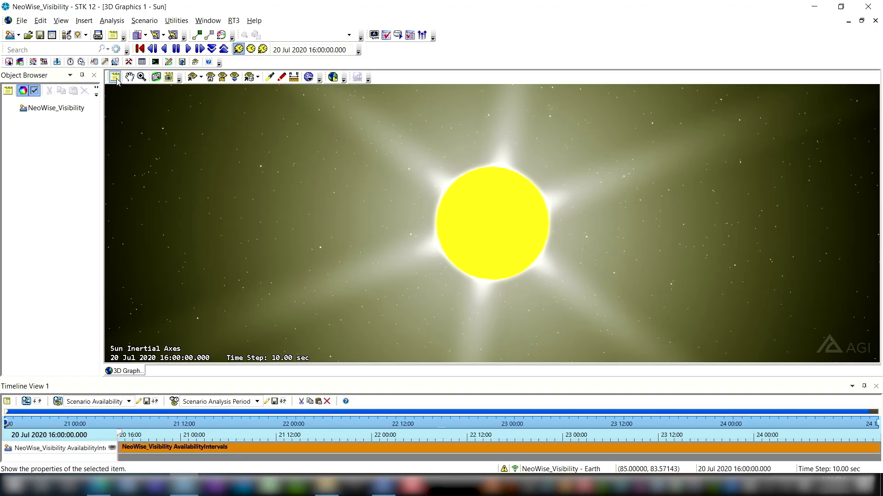
{"action": "left_click", "coordinate": [116, 78]}
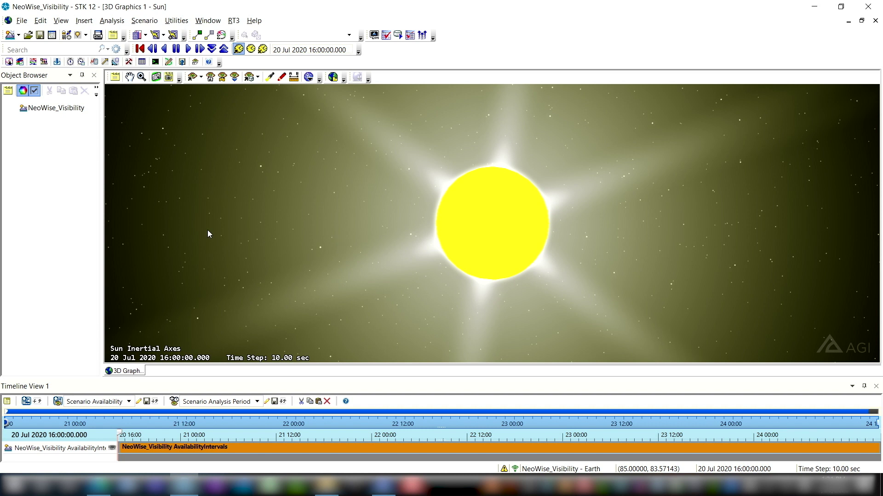
Step: Open the Insert STK Objects dialog via Insert > New
{"action": "left_click", "coordinate": [67, 35]}
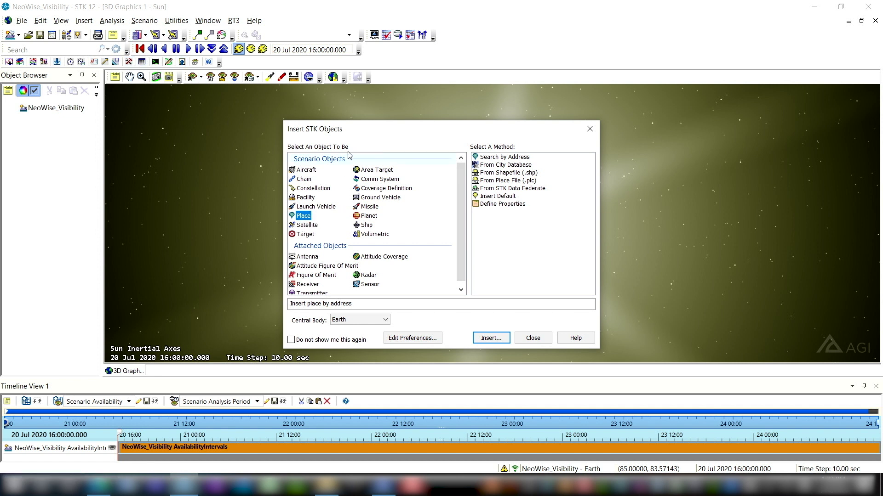
Step: Insert four default Planet objects into the scenario
{"action": "left_click_drag", "start_coordinate": [354, 136], "coordinate": [344, 126]}
{"action": "left_click", "coordinate": [358, 205]}
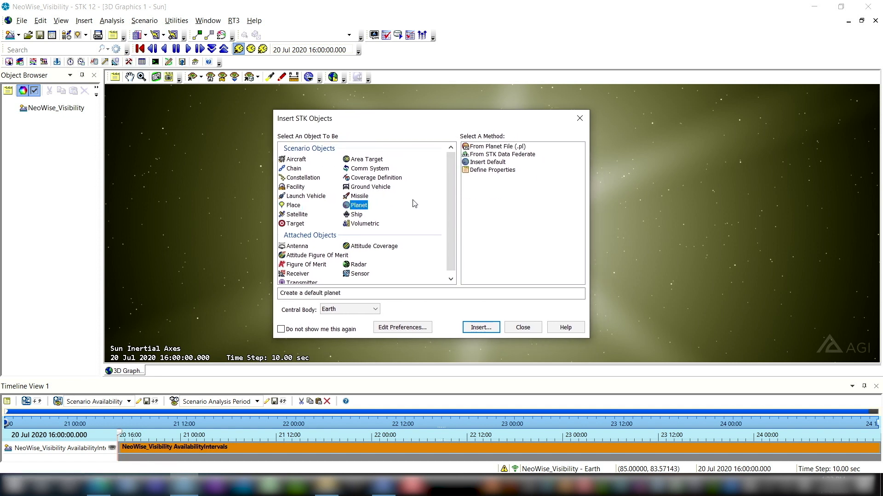
{"action": "left_click", "coordinate": [484, 162]}
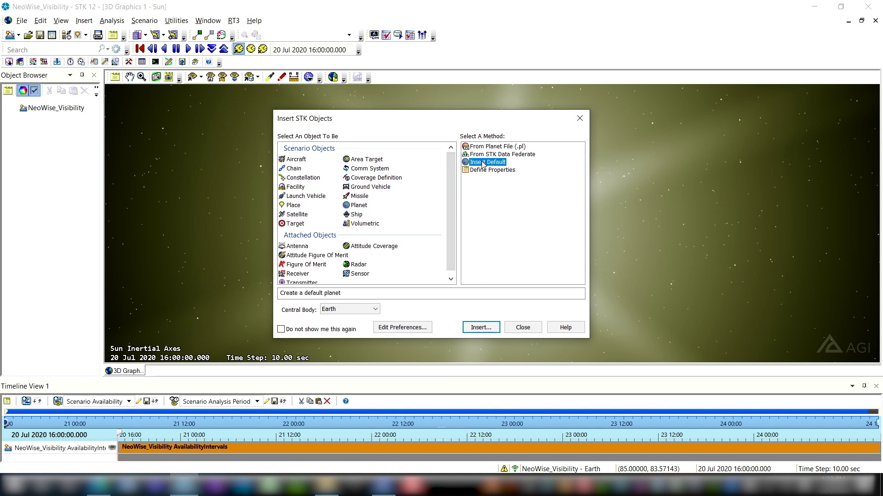
{"action": "left_click", "coordinate": [481, 328]}
{"action": "left_click", "coordinate": [481, 327]}
{"action": "left_click", "coordinate": [481, 327]}
{"action": "left_click", "coordinate": [480, 328]}
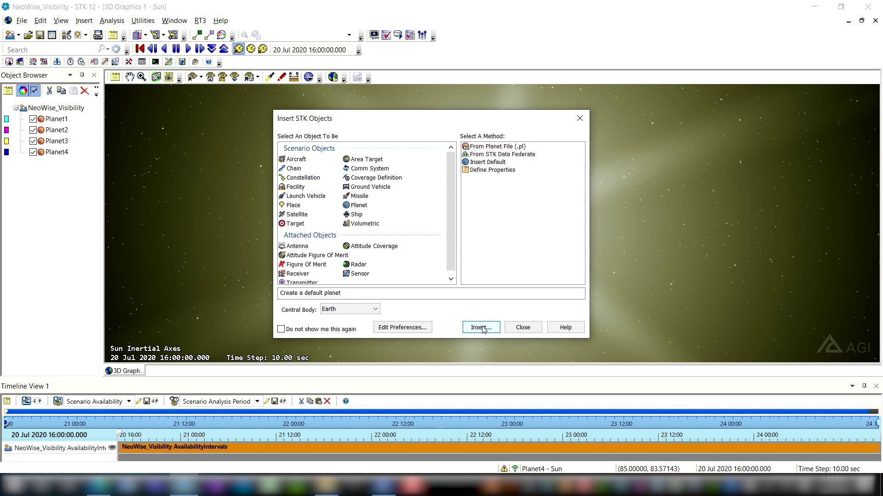
{"action": "left_click", "coordinate": [518, 328]}
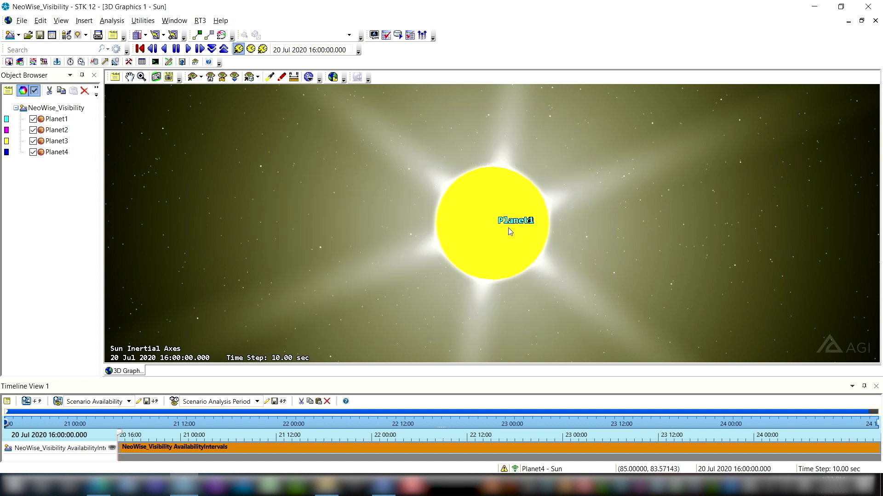
Step: Set Planet1's central body to the Sun and Planet2's to Earth
{"action": "right_click", "coordinate": [55, 122]}
{"action": "left_click", "coordinate": [76, 126]}
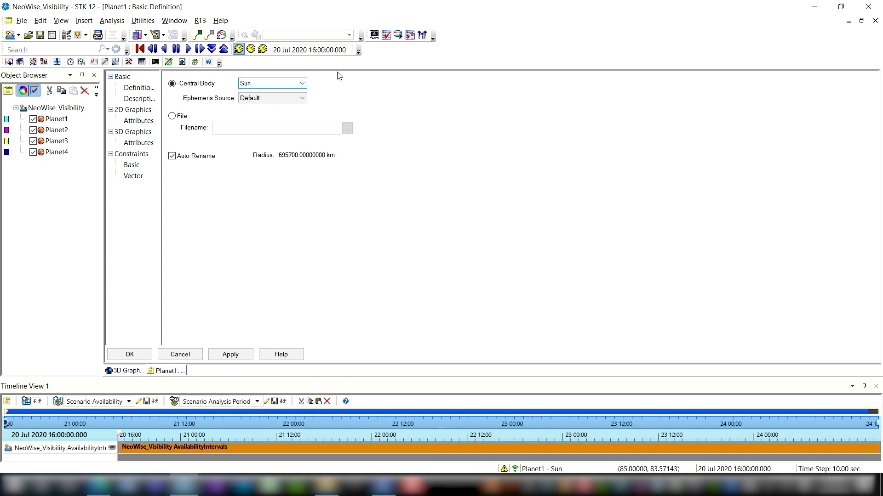
{"action": "left_click", "coordinate": [129, 355]}
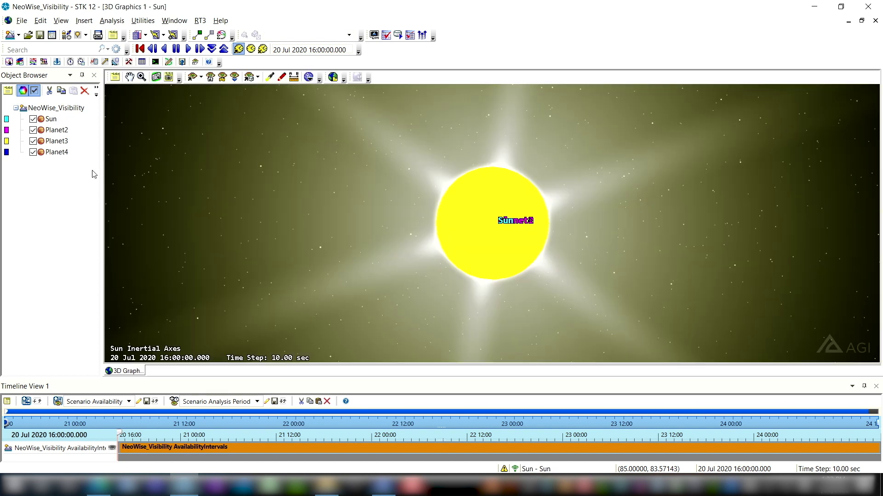
{"action": "double_click", "coordinate": [57, 131]}
{"action": "left_click", "coordinate": [271, 83]}
{"action": "left_click", "coordinate": [247, 130]}
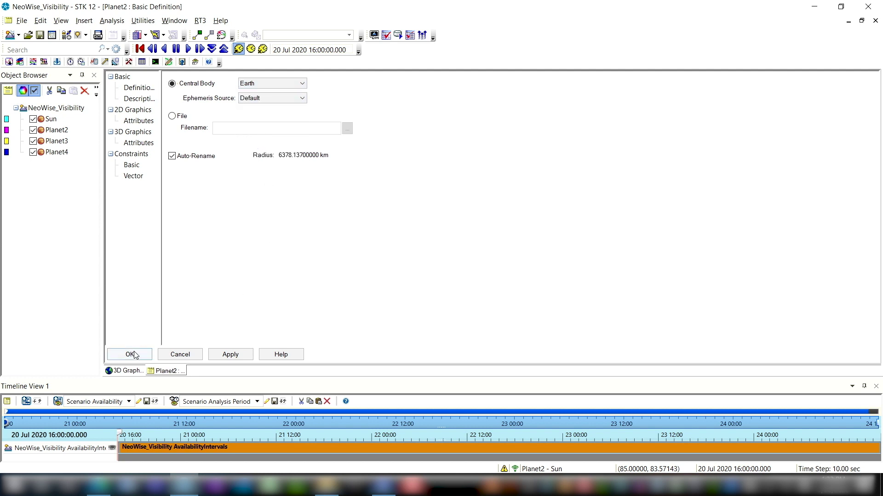
{"action": "left_click", "coordinate": [130, 355]}
Step: Set Planet3's central body to Mercury and Planet4's to Venus
{"action": "double_click", "coordinate": [56, 141]}
{"action": "left_click", "coordinate": [271, 83]}
{"action": "left_click", "coordinate": [251, 184]}
{"action": "left_click", "coordinate": [130, 354]}
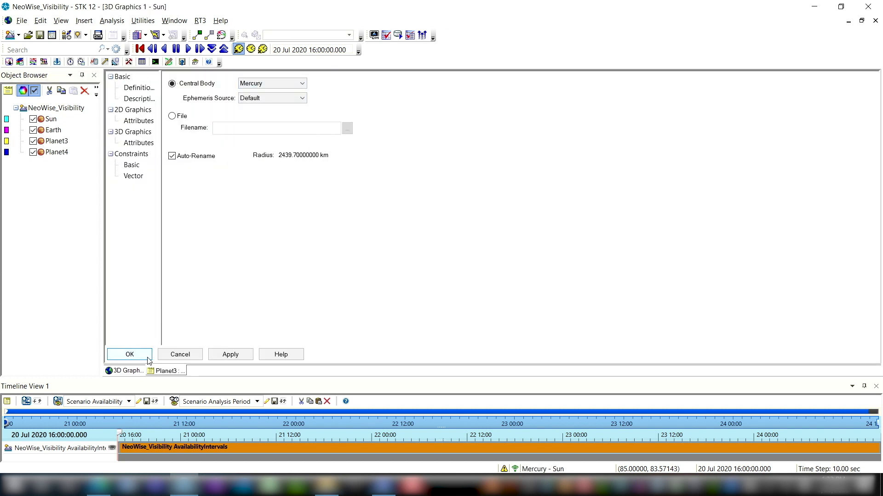
{"action": "double_click", "coordinate": [56, 152]}
{"action": "left_click", "coordinate": [252, 84]}
{"action": "left_click", "coordinate": [250, 302]}
{"action": "left_click", "coordinate": [130, 354]}
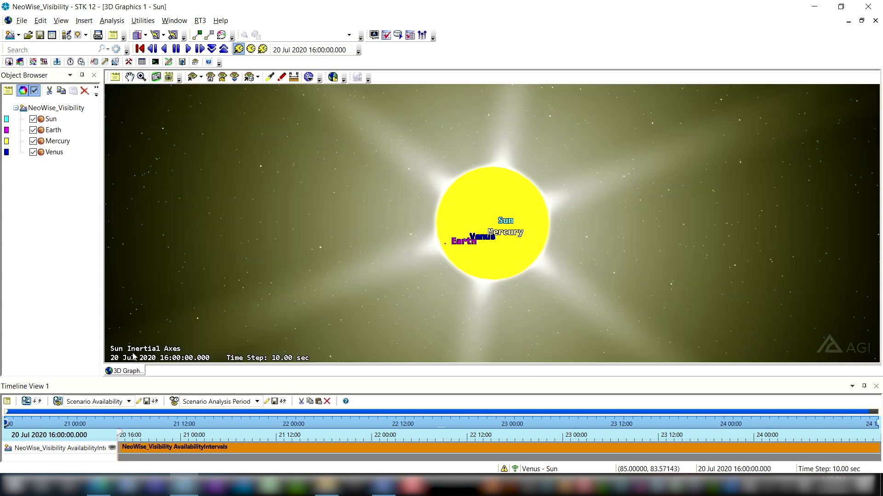
{"action": "left_click", "coordinate": [52, 130]}
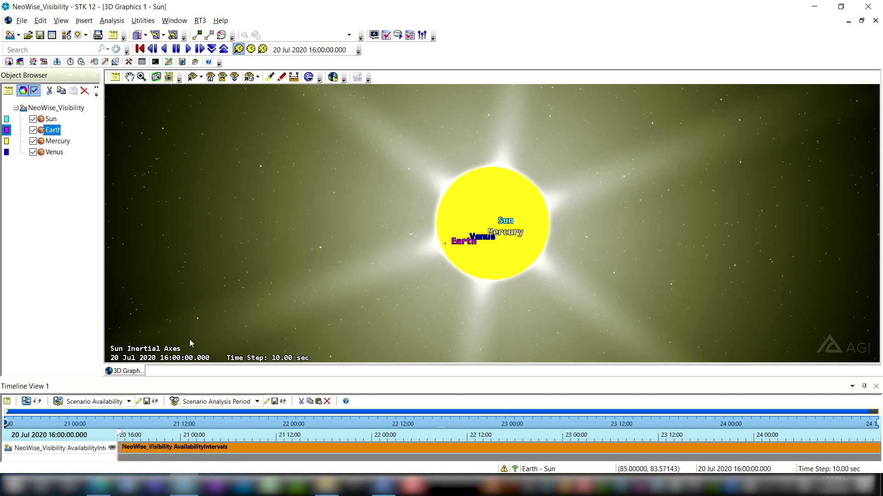
Step: For Earth, Mercury and Venus, stop inheriting 2D planet graphics and show position labels in 3D
{"action": "left_click", "coordinate": [58, 155], "text": "shift"}
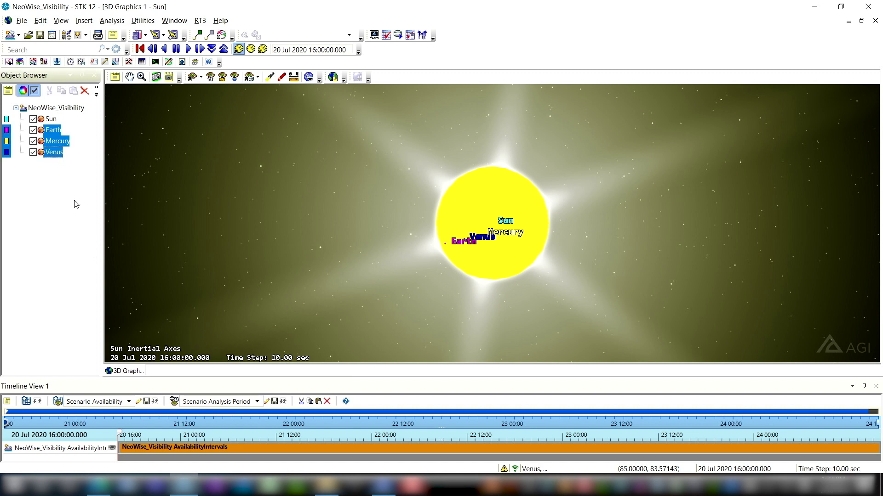
{"action": "right_click", "coordinate": [56, 143]}
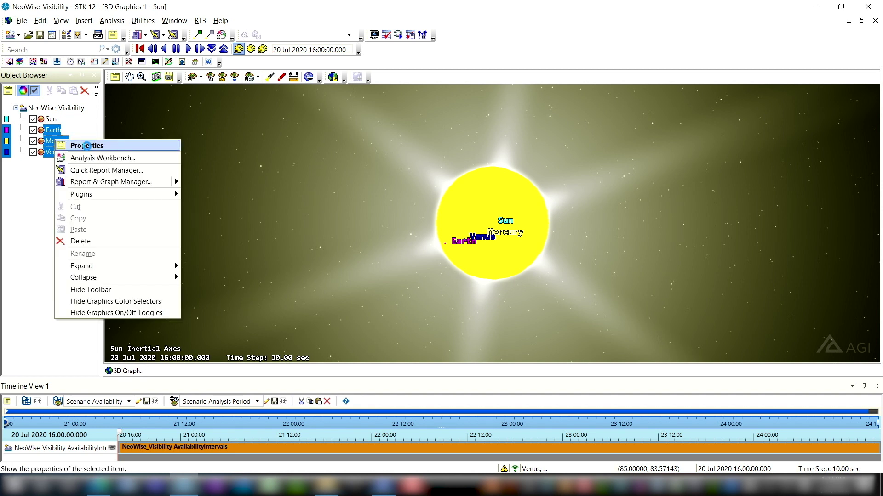
{"action": "left_click", "coordinate": [106, 146]}
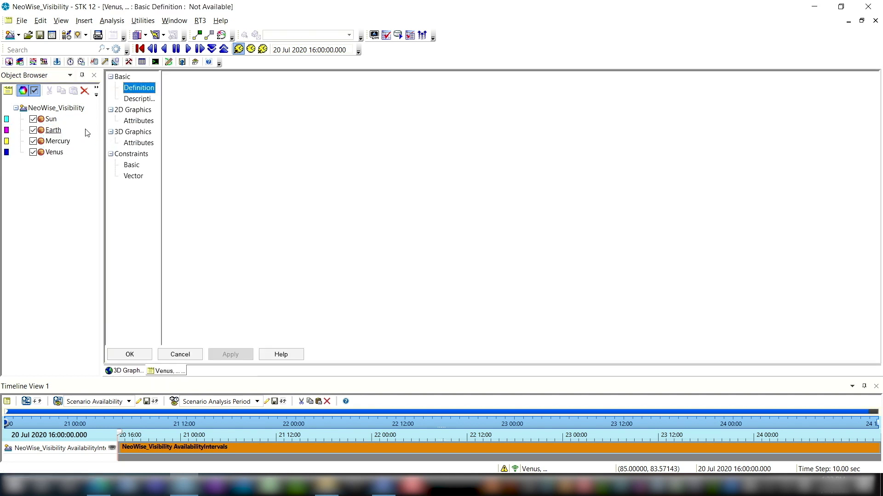
{"action": "left_click", "coordinate": [137, 143]}
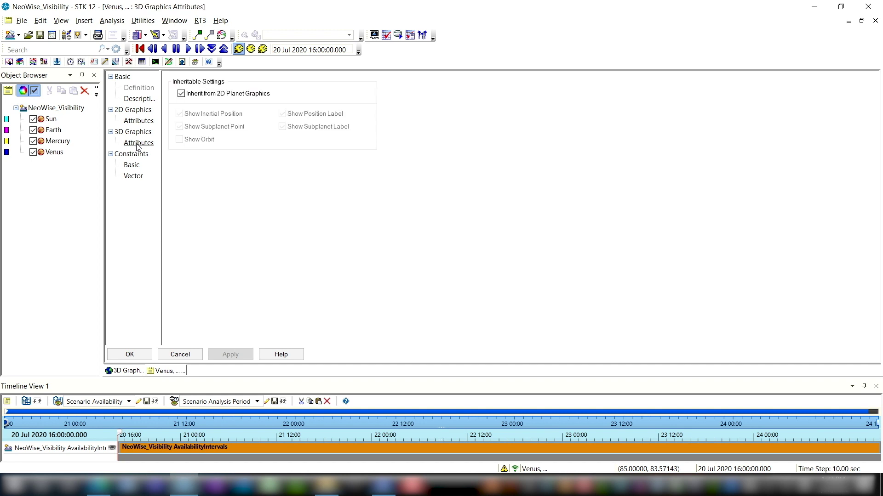
{"action": "left_click", "coordinate": [181, 94]}
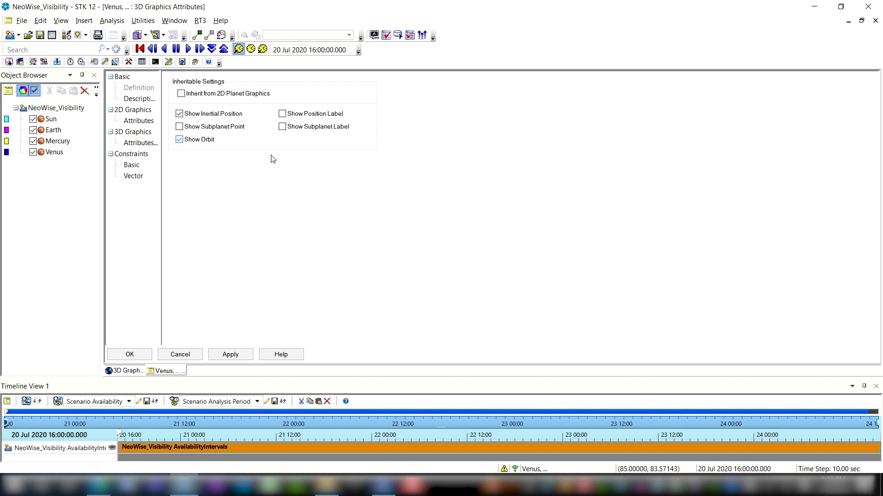
{"action": "left_click", "coordinate": [283, 114]}
{"action": "left_click", "coordinate": [130, 355]}
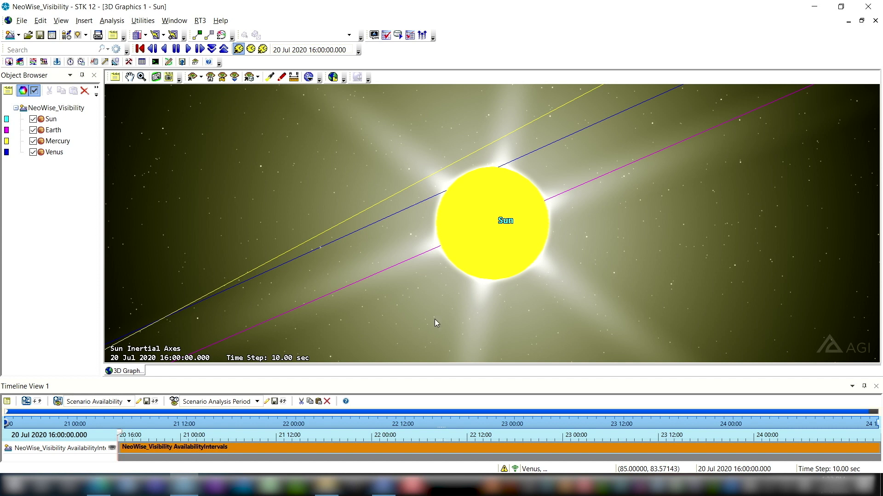
{"action": "scroll", "coordinate": [439, 308], "scroll_direction": "down", "scroll_amount": 5}
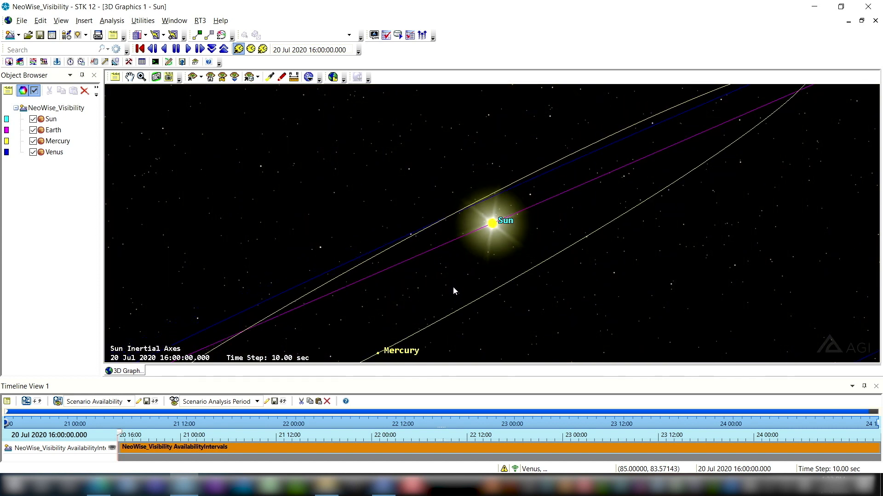
Step: Point the 3D view from the Sun along the TrueEclpJ2000 Z axis
{"action": "scroll", "coordinate": [454, 290], "scroll_direction": "down", "scroll_amount": 5}
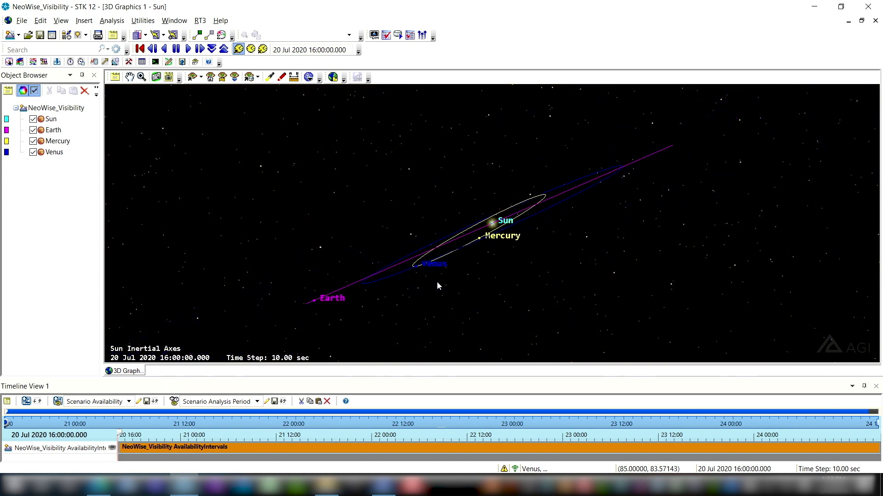
{"action": "scroll", "coordinate": [434, 284], "scroll_direction": "up", "scroll_amount": 5}
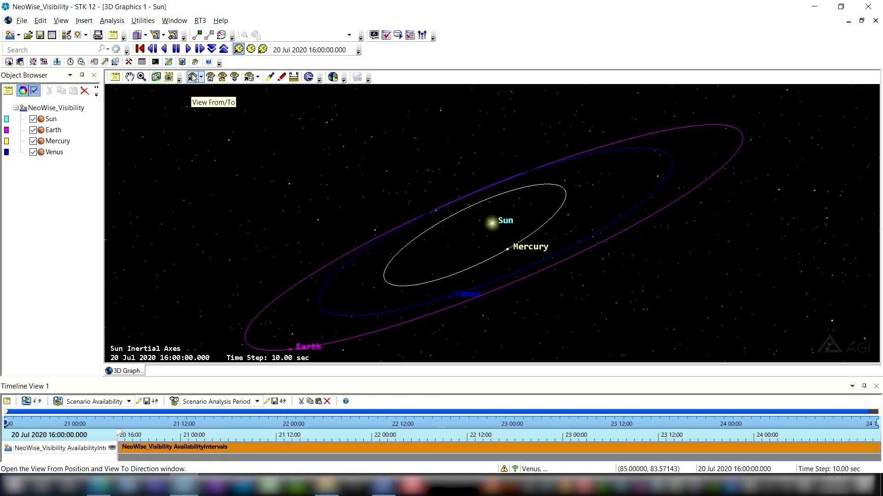
{"action": "left_click", "coordinate": [201, 79]}
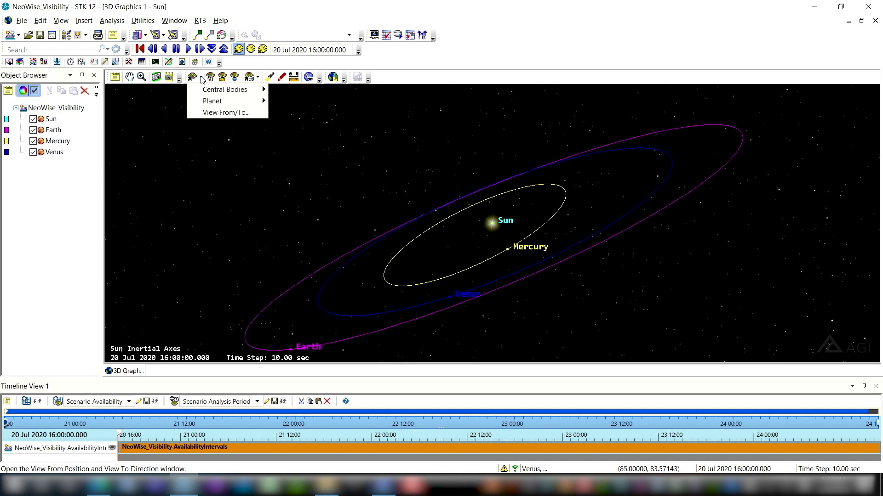
{"action": "left_click", "coordinate": [226, 112]}
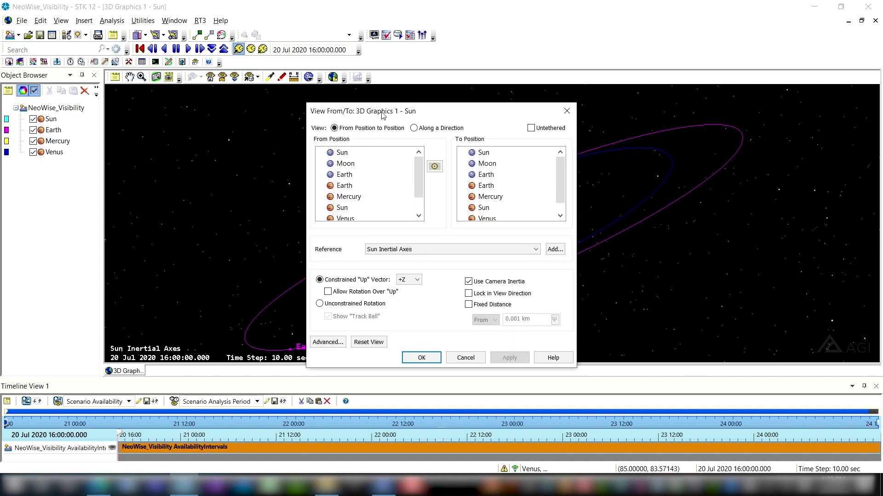
{"action": "left_click_drag", "start_coordinate": [427, 111], "coordinate": [393, 85]}
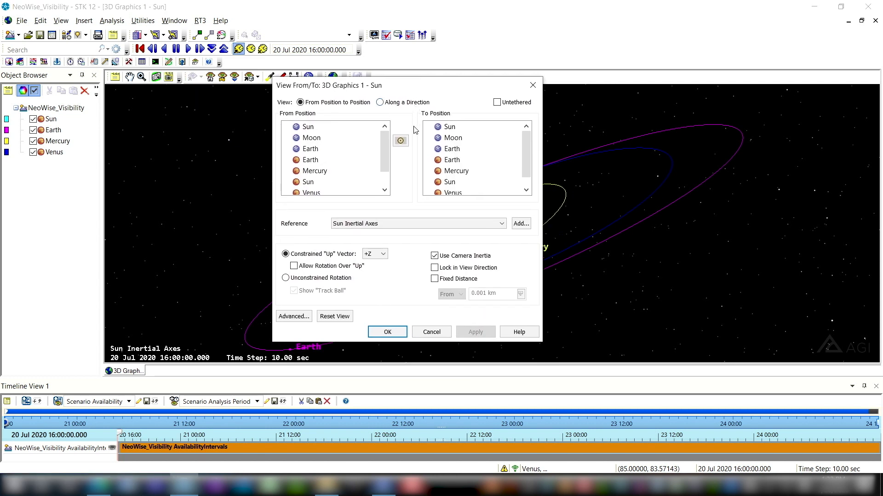
{"action": "left_click", "coordinate": [380, 102]}
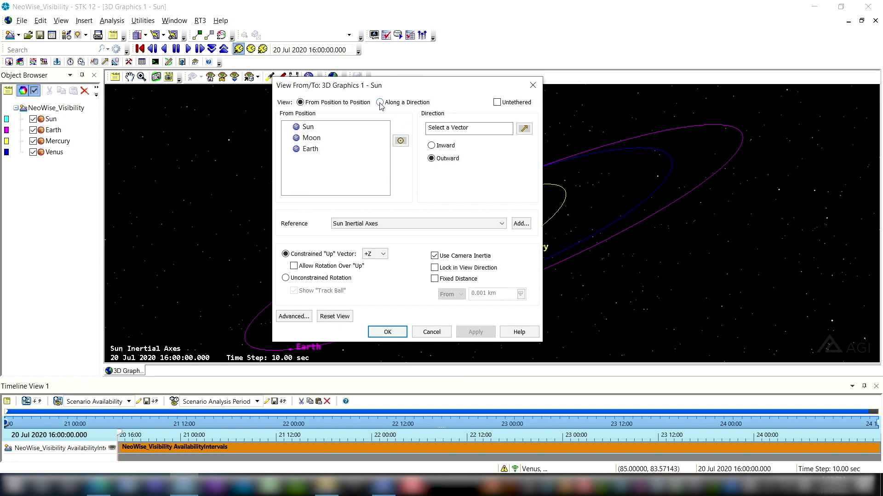
{"action": "left_click", "coordinate": [308, 127]}
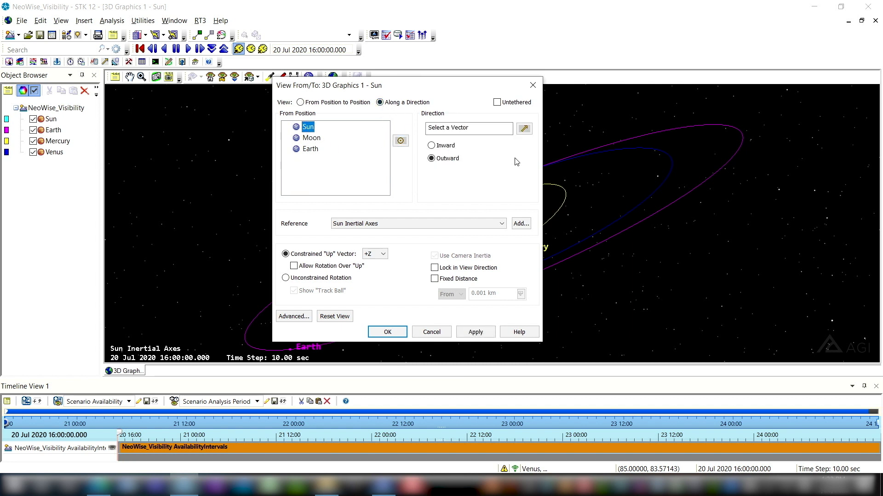
{"action": "left_click", "coordinate": [525, 129]}
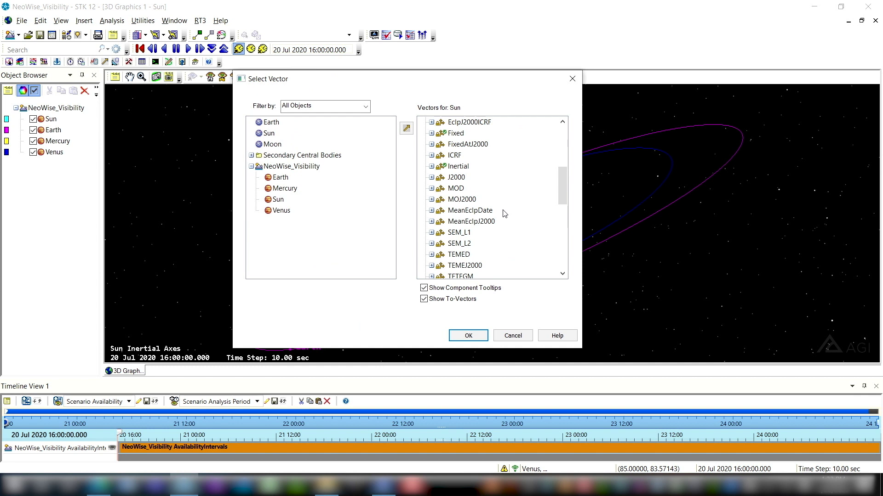
{"action": "scroll", "coordinate": [504, 213], "scroll_direction": "down", "scroll_amount": 1}
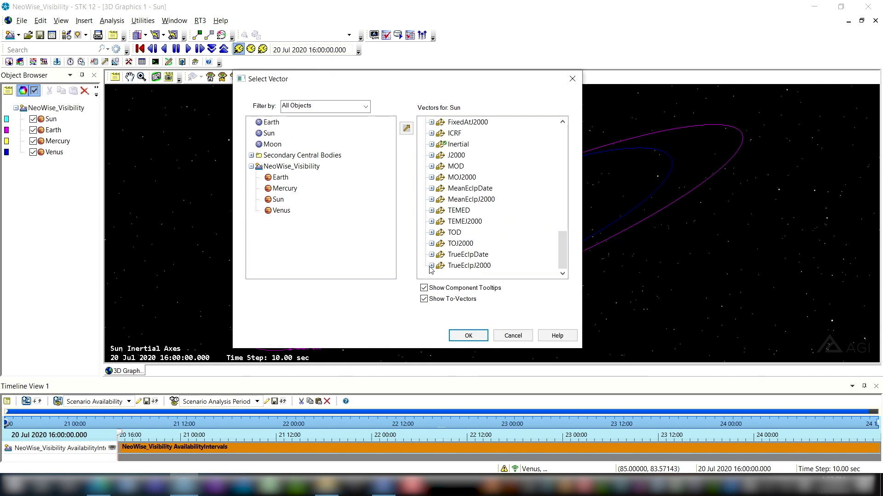
{"action": "double_click", "coordinate": [460, 266]}
{"action": "left_click", "coordinate": [441, 266]}
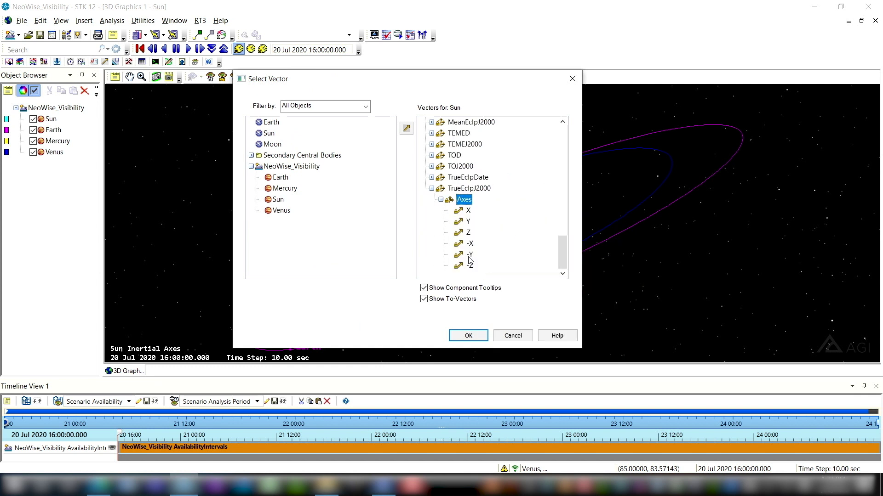
{"action": "left_click", "coordinate": [477, 233]}
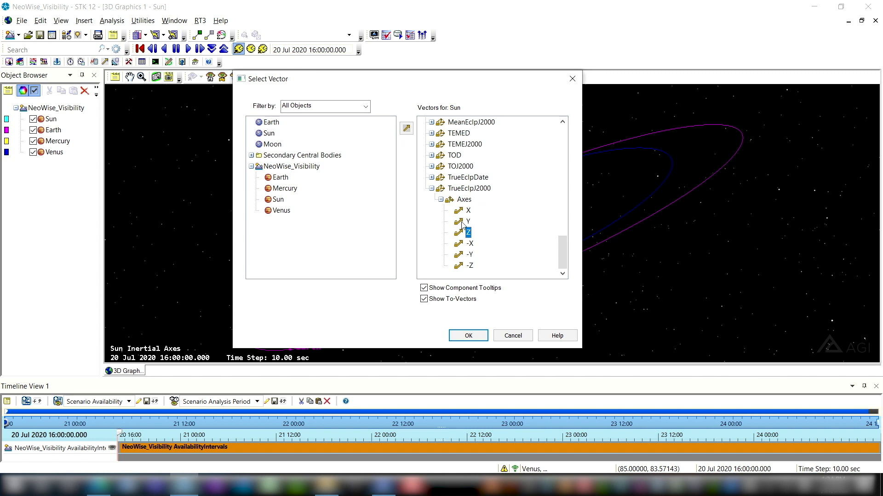
{"action": "left_click", "coordinate": [473, 335]}
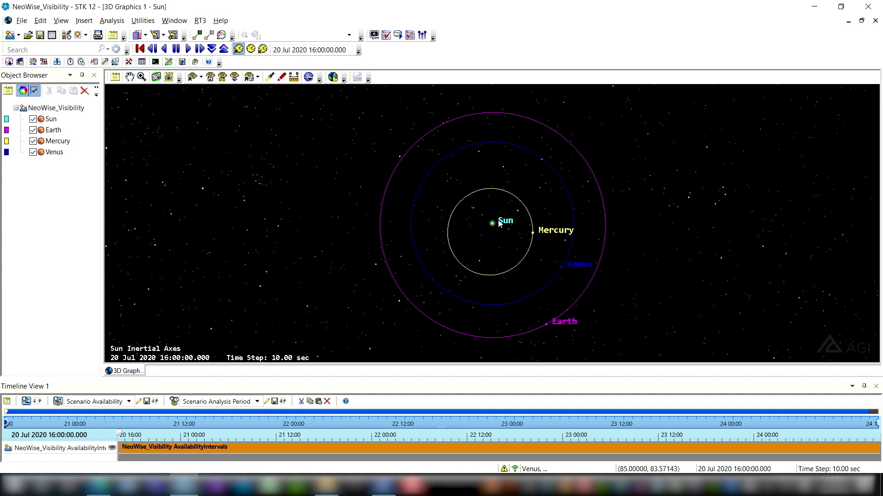
Step: Insert a new Satellite object using the Define Properties method
{"action": "left_click", "coordinate": [67, 35]}
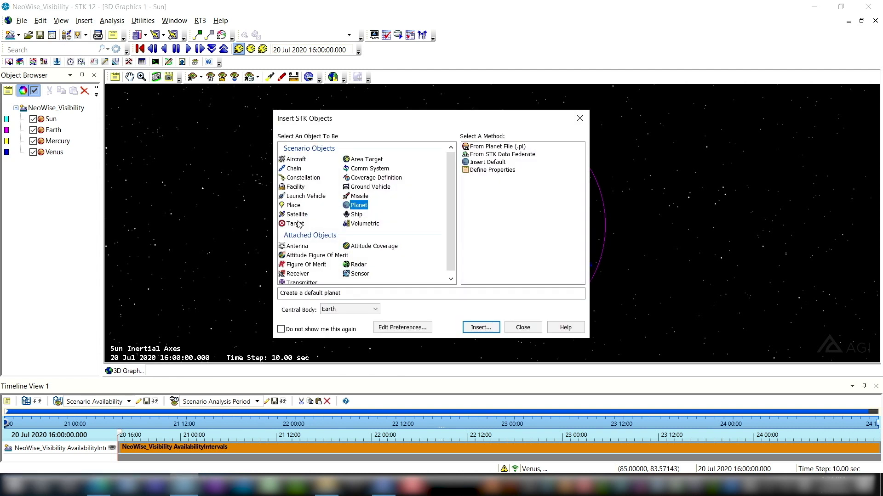
{"action": "left_click", "coordinate": [297, 215]}
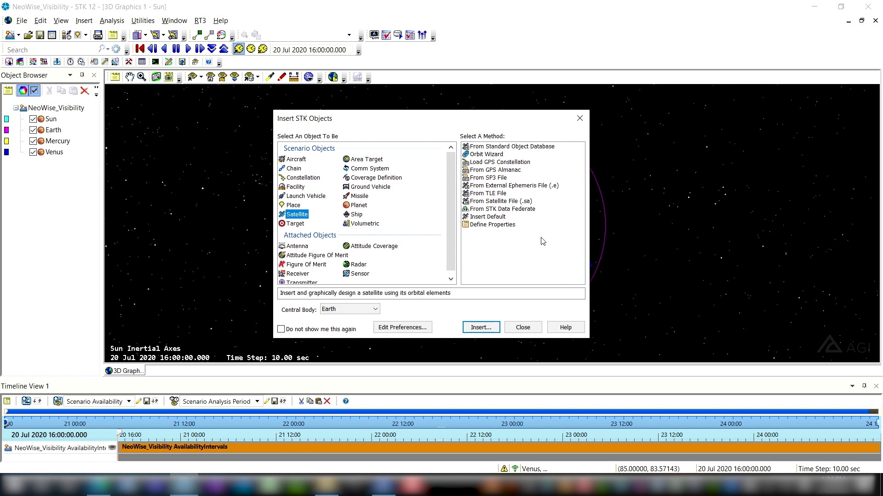
{"action": "left_click", "coordinate": [502, 225]}
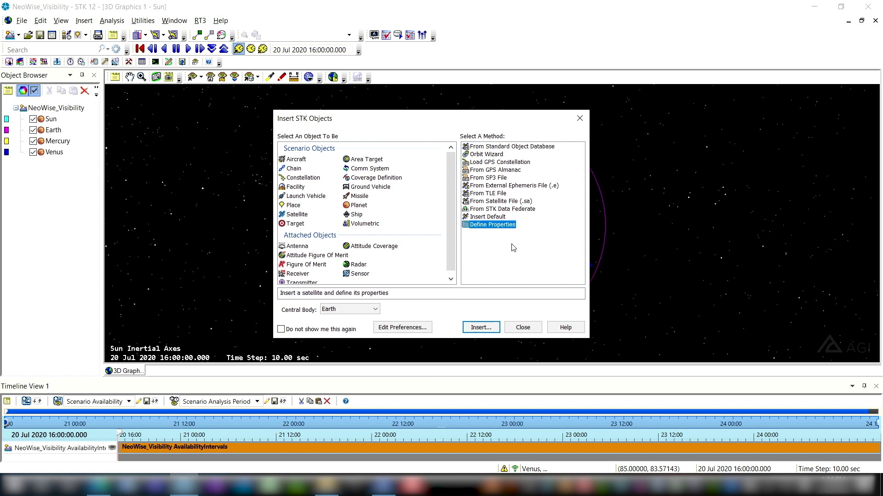
{"action": "left_click", "coordinate": [487, 326]}
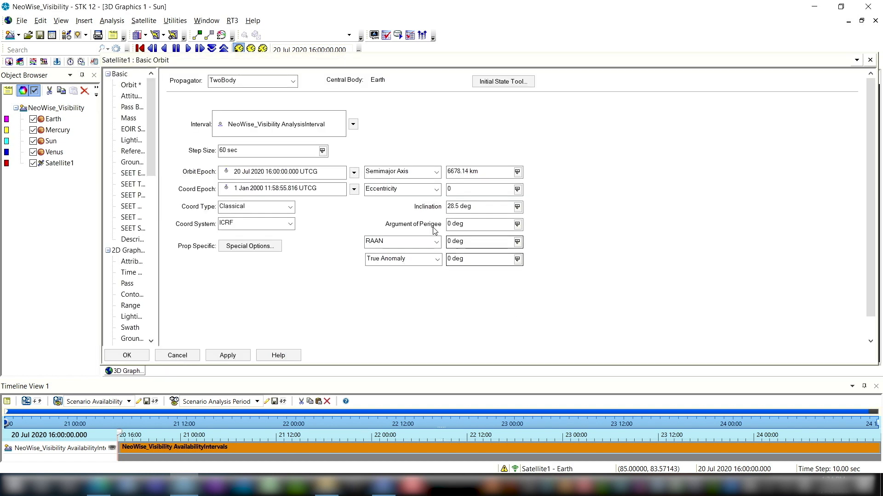
Step: Use the StkExternal propagator with the JPL Horizons reader on Downloads\horizons_results.txt, and apply
{"action": "left_click", "coordinate": [293, 82]}
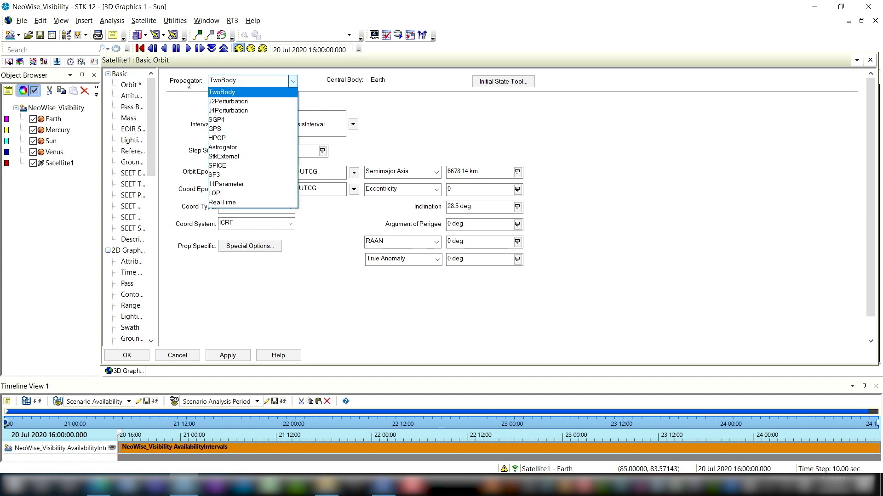
{"action": "left_click", "coordinate": [230, 156]}
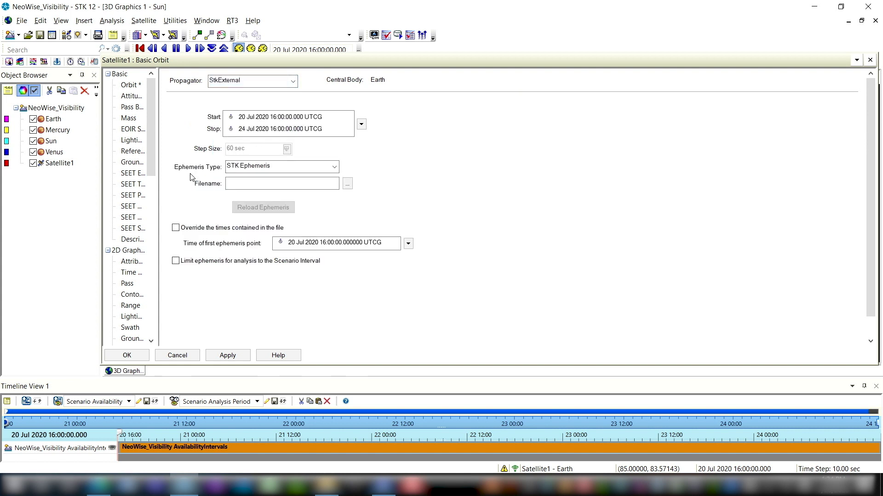
{"action": "left_click", "coordinate": [334, 166]}
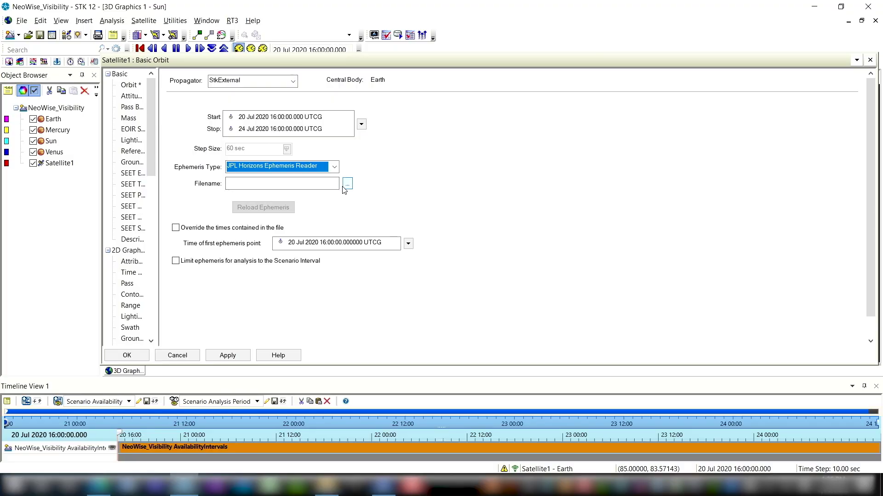
{"action": "left_click", "coordinate": [347, 185]}
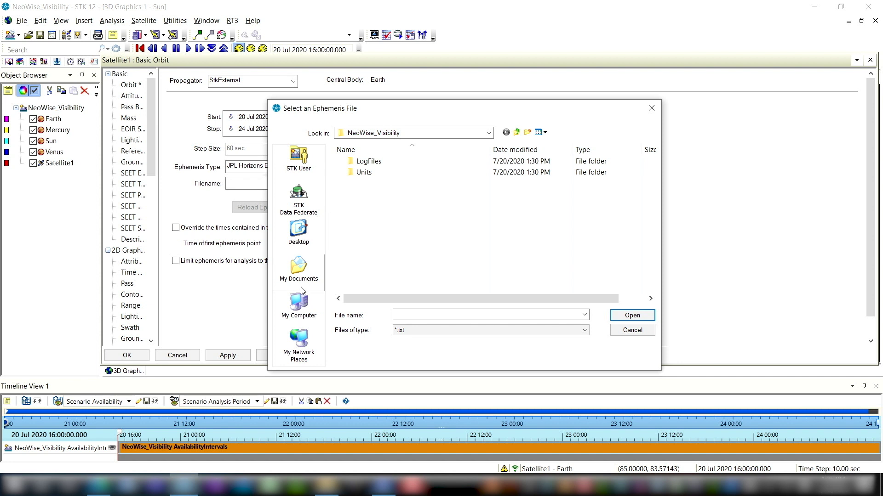
{"action": "left_click", "coordinate": [302, 314]}
{"action": "double_click", "coordinate": [488, 210]}
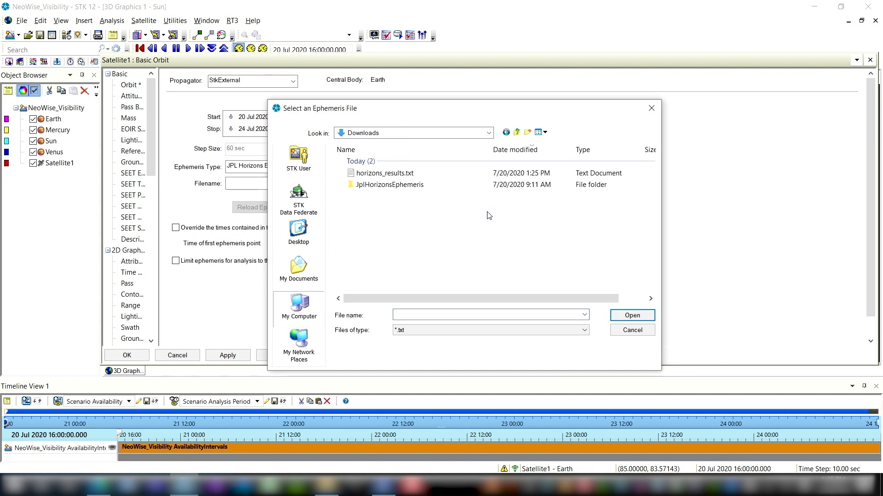
{"action": "left_click", "coordinate": [388, 175]}
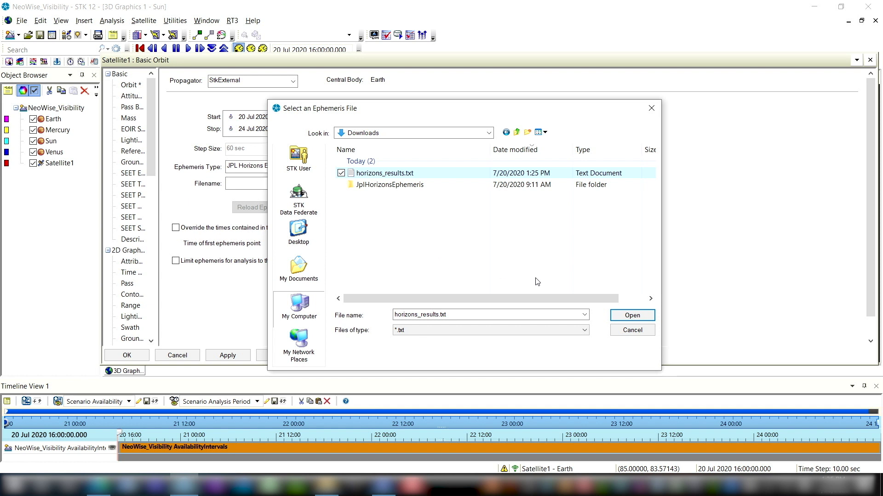
{"action": "left_click", "coordinate": [637, 316]}
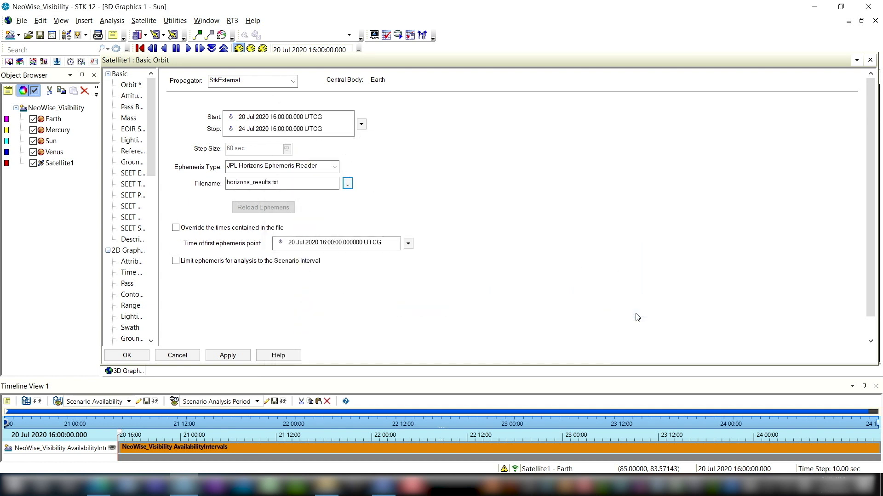
{"action": "left_click", "coordinate": [216, 355]}
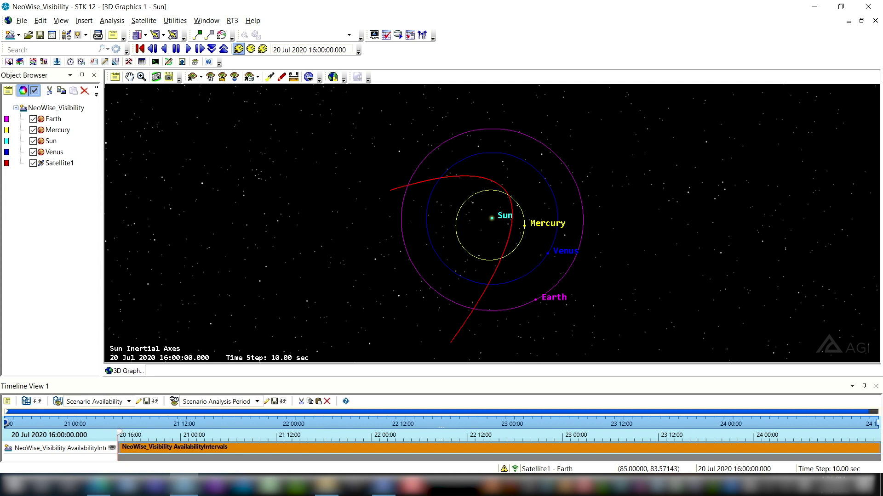
Step: Rename Satellite1 to NeoWise
{"action": "right_click", "coordinate": [58, 167]}
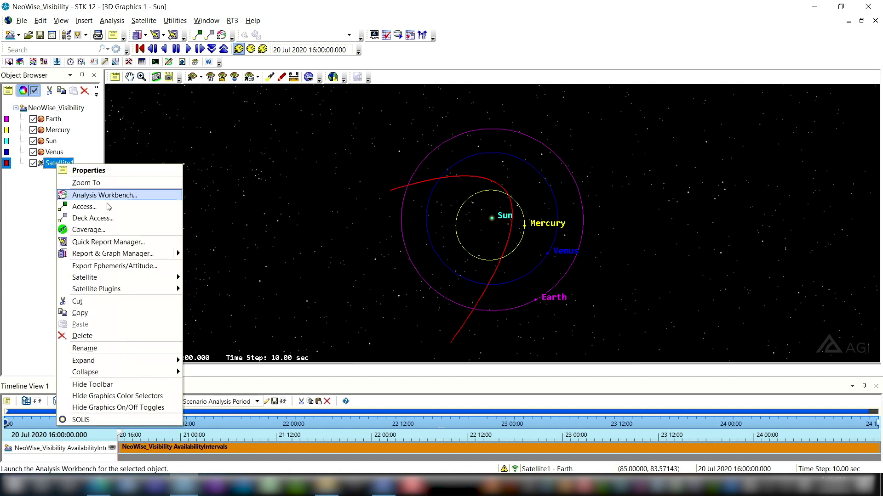
{"action": "left_click", "coordinate": [85, 348]}
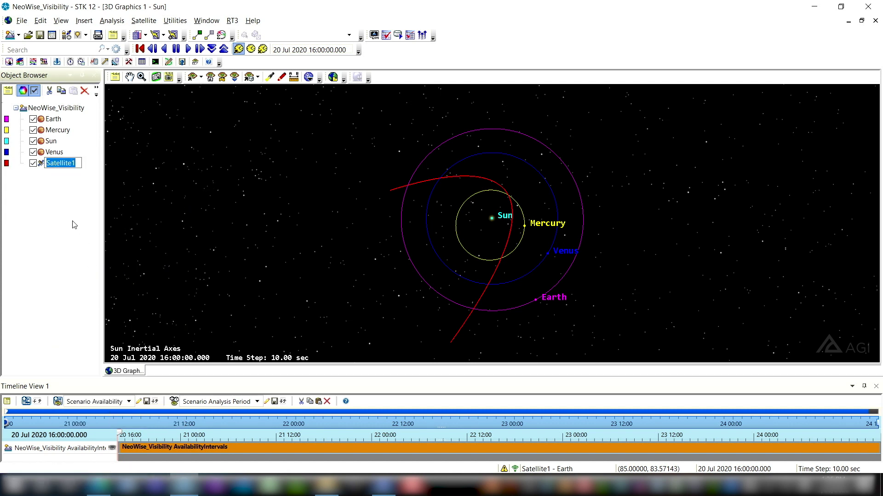
{"action": "type", "text": "NeoWise"}
{"action": "key", "text": "Return"}
Step: Disable the detail thresholds in NeoWise's 3D model settings
{"action": "double_click", "coordinate": [57, 163]}
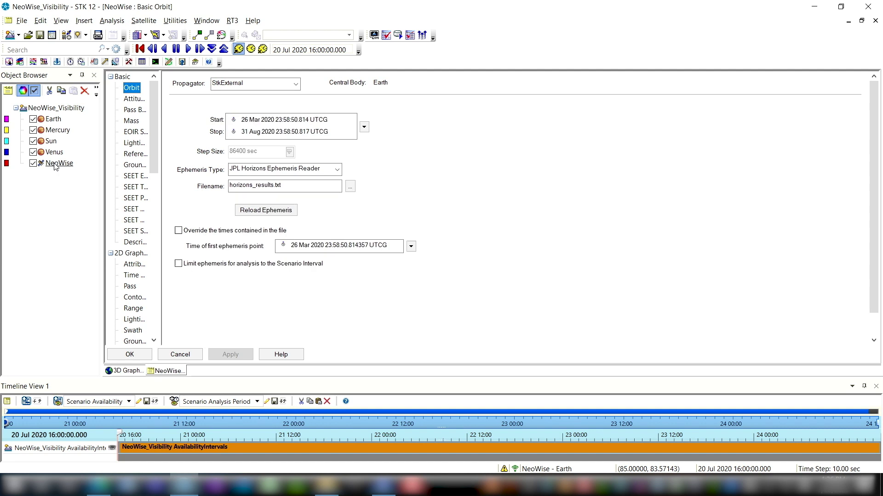
{"action": "left_click_drag", "start_coordinate": [161, 216], "coordinate": [193, 216]}
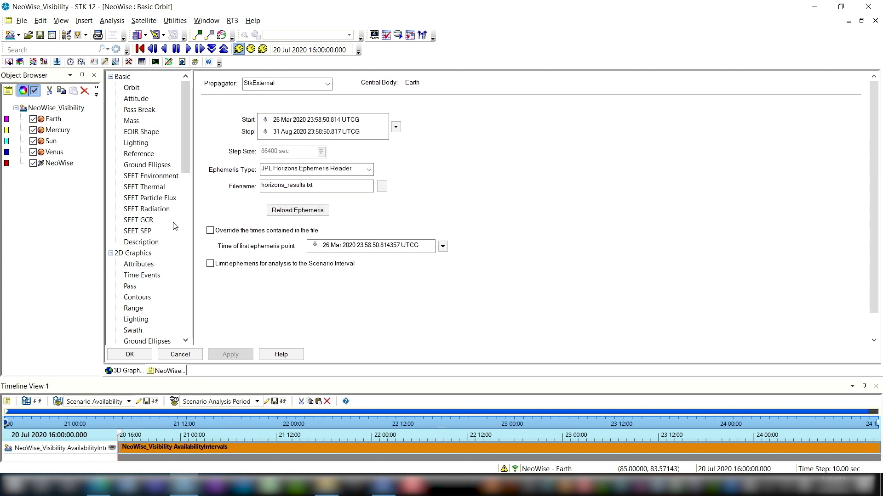
{"action": "scroll", "coordinate": [146, 250], "scroll_direction": "down", "scroll_amount": 4}
{"action": "scroll", "coordinate": [147, 253], "scroll_direction": "down", "scroll_amount": 2}
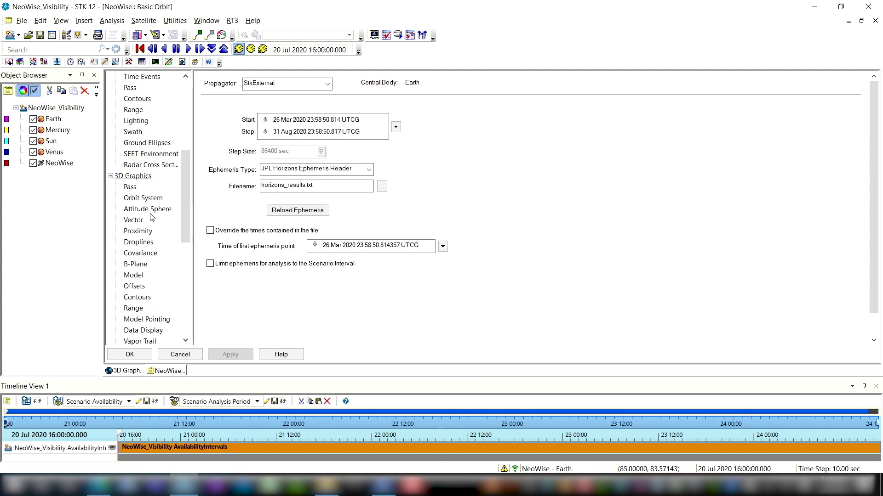
{"action": "left_click", "coordinate": [133, 276]}
{"action": "scroll", "coordinate": [322, 271], "scroll_direction": "down", "scroll_amount": 3}
{"action": "left_click", "coordinate": [397, 273]}
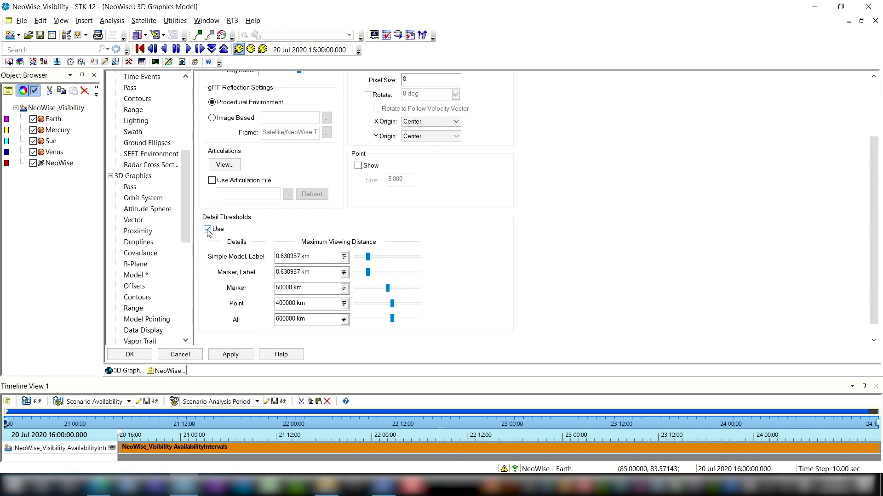
{"action": "left_click", "coordinate": [207, 229]}
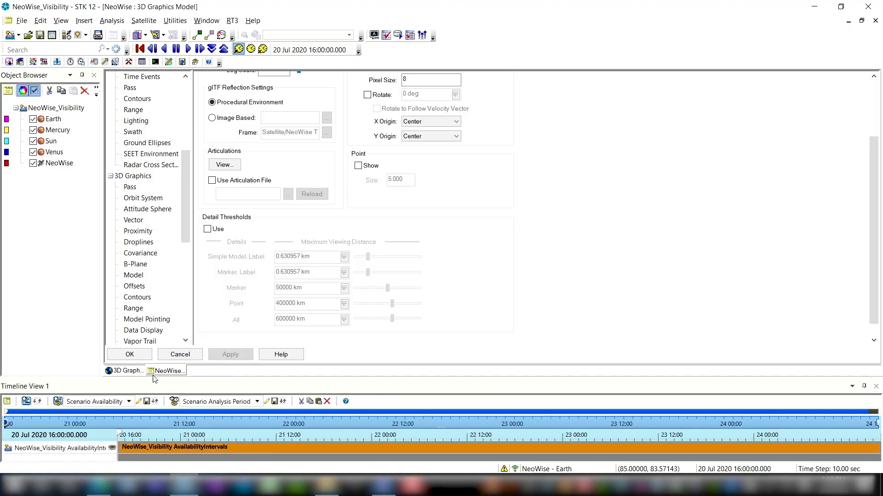
{"action": "left_click", "coordinate": [127, 371]}
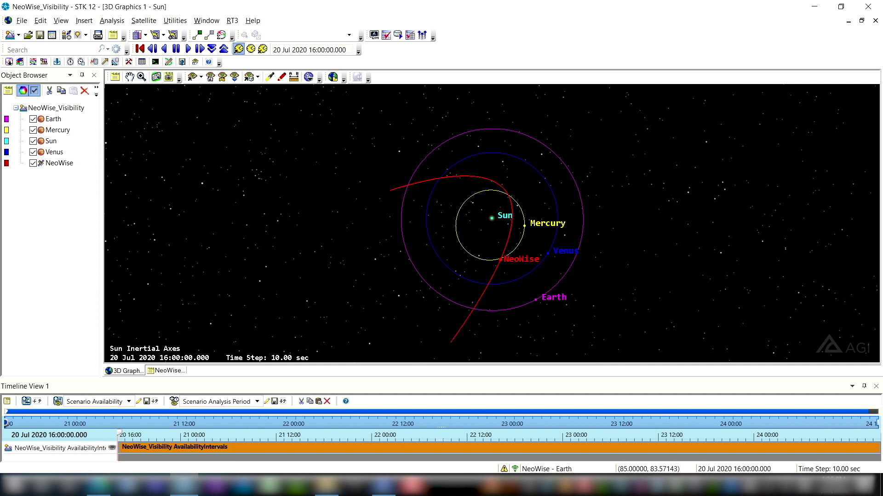
Step: Set the scenario time to 23 Jul 2020 00:00:00.000
{"action": "left_click", "coordinate": [282, 50]}
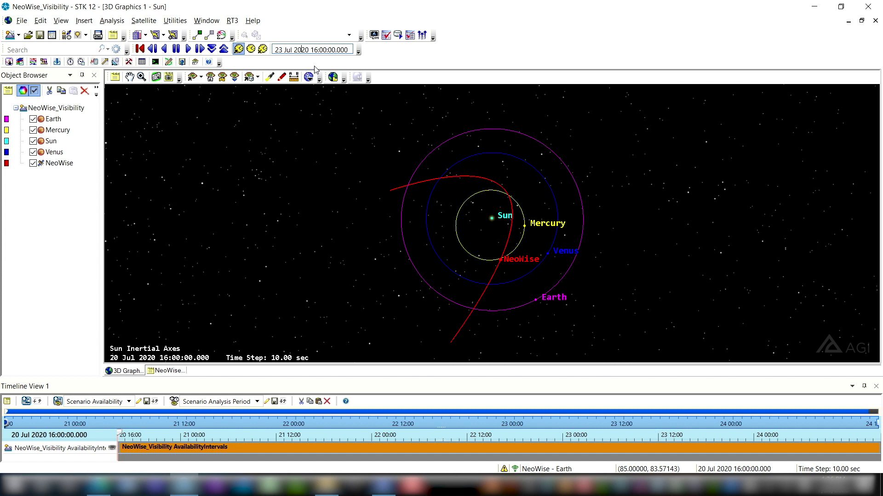
{"action": "key", "text": "BackSpace"}
{"action": "type", "text": "00"}
{"action": "key", "text": "Return"}
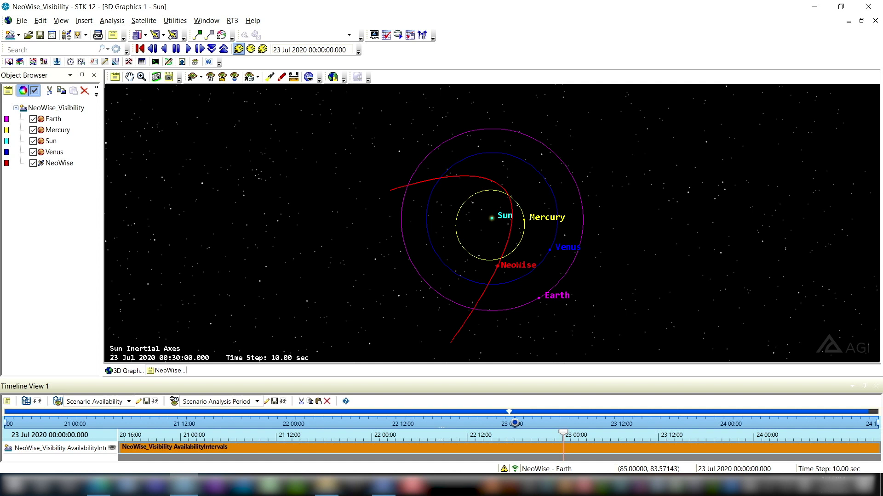
{"action": "double_click", "coordinate": [59, 164]}
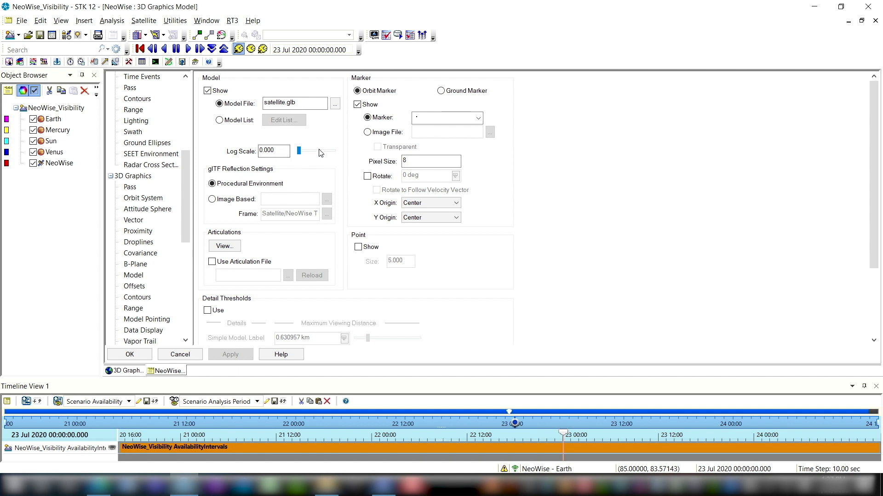
Step: Assign the eros.mdl model file to NeoWise
{"action": "left_click", "coordinate": [335, 106]}
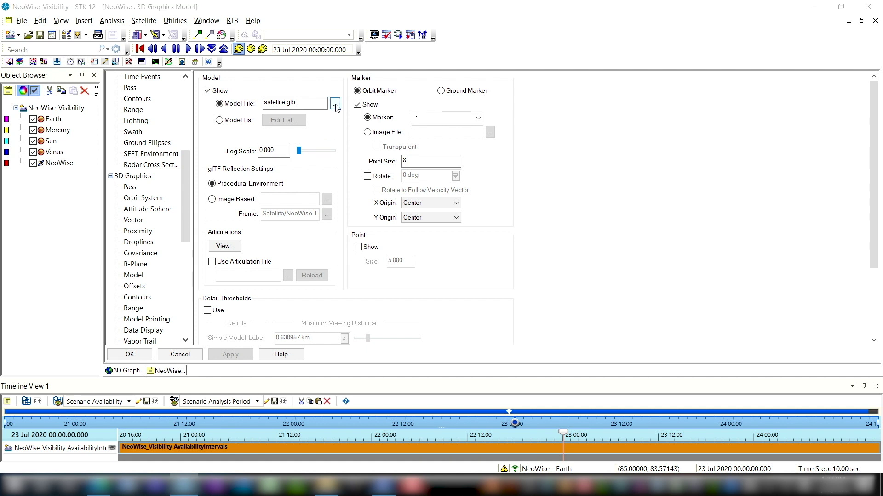
{"action": "left_click_drag", "start_coordinate": [365, 114], "coordinate": [325, 101]}
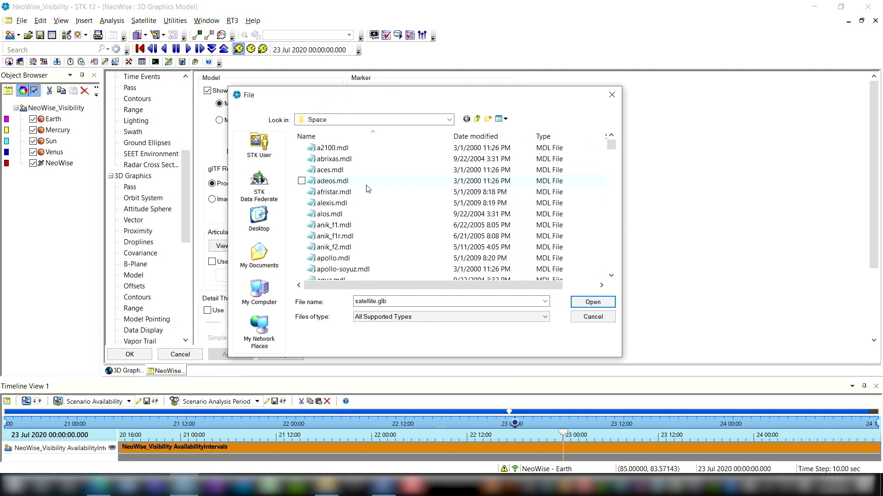
{"action": "scroll", "coordinate": [370, 207], "scroll_direction": "down", "scroll_amount": 6}
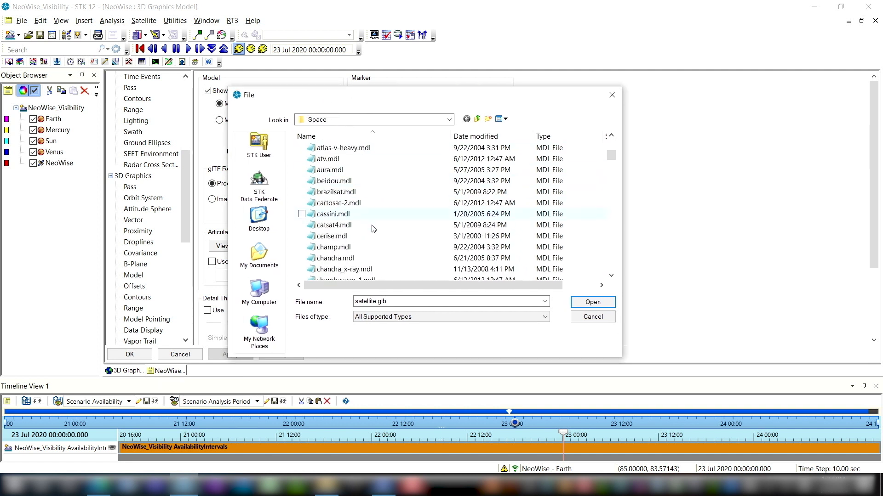
{"action": "scroll", "coordinate": [375, 230], "scroll_direction": "down", "scroll_amount": 15}
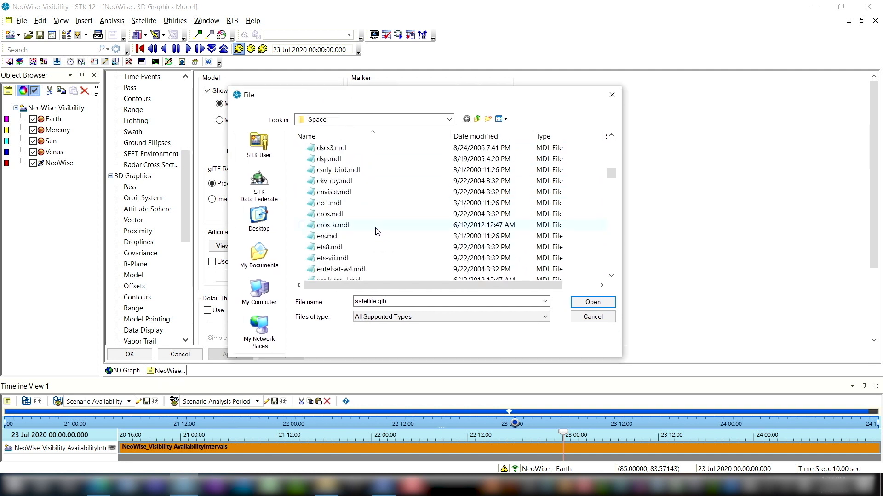
{"action": "left_click", "coordinate": [334, 214]}
{"action": "left_click", "coordinate": [580, 303]}
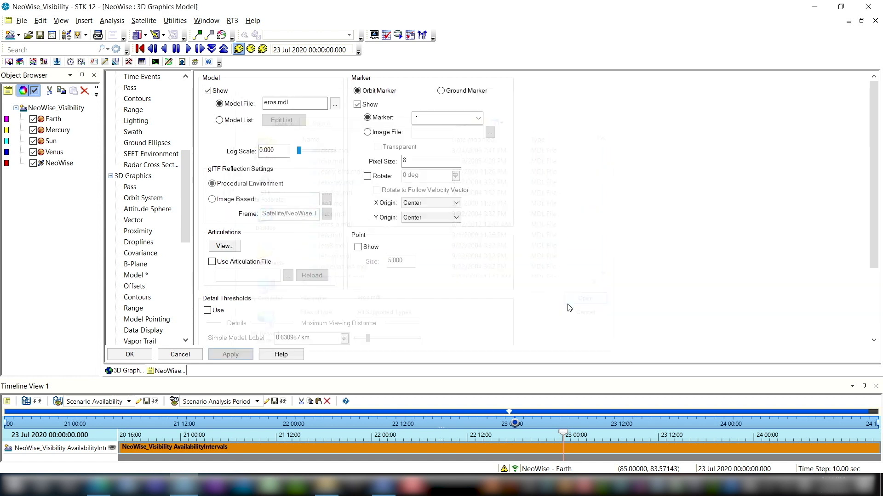
{"action": "left_click", "coordinate": [130, 354]}
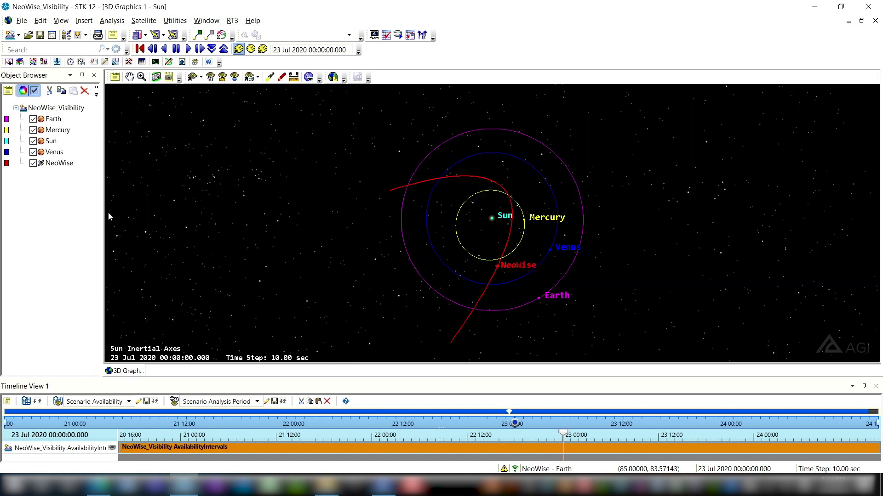
Step: Zoom the 3D view to NeoWise and orbit around the asteroid
{"action": "right_click", "coordinate": [58, 168]}
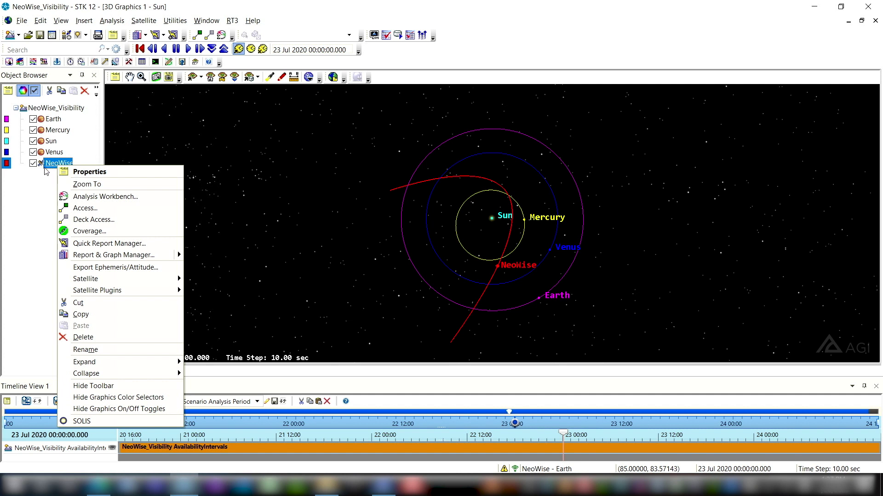
{"action": "left_click", "coordinate": [101, 185]}
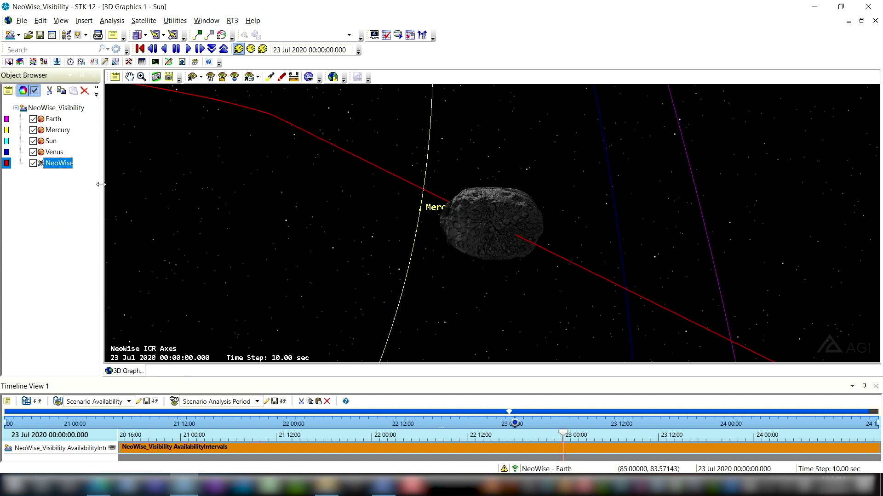
{"action": "scroll", "coordinate": [521, 268], "scroll_direction": "up", "scroll_amount": 2}
{"action": "mouse_move", "coordinate": [521, 267]}
{"action": "left_mouse_down"}
{"action": "mouse_move", "coordinate": [487, 242]}
{"action": "mouse_move", "coordinate": [367, 249]}
{"action": "mouse_move", "coordinate": [325, 238]}
{"action": "mouse_move", "coordinate": [428, 268]}
{"action": "mouse_move", "coordinate": [520, 275]}
{"action": "left_mouse_up"}
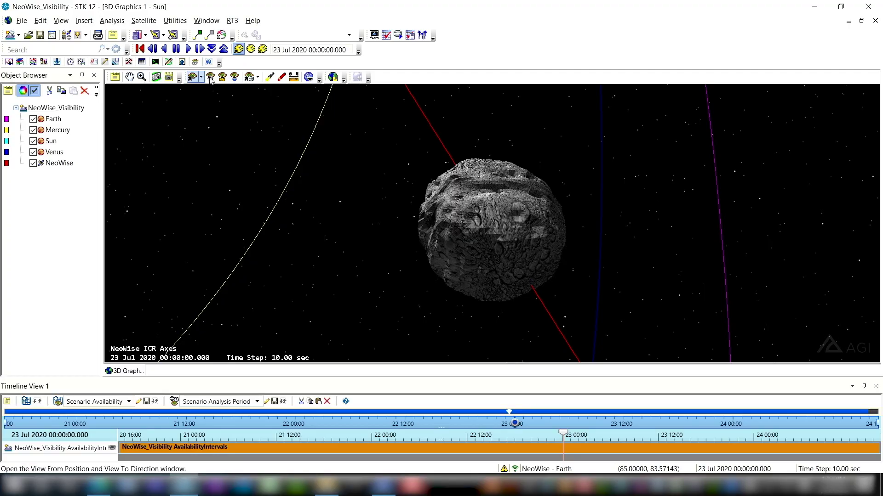
Step: Toggle the flashlight off again and keep scene lighting enabled in the 3D properties
{"action": "left_click", "coordinate": [270, 77]}
{"action": "left_click", "coordinate": [269, 77]}
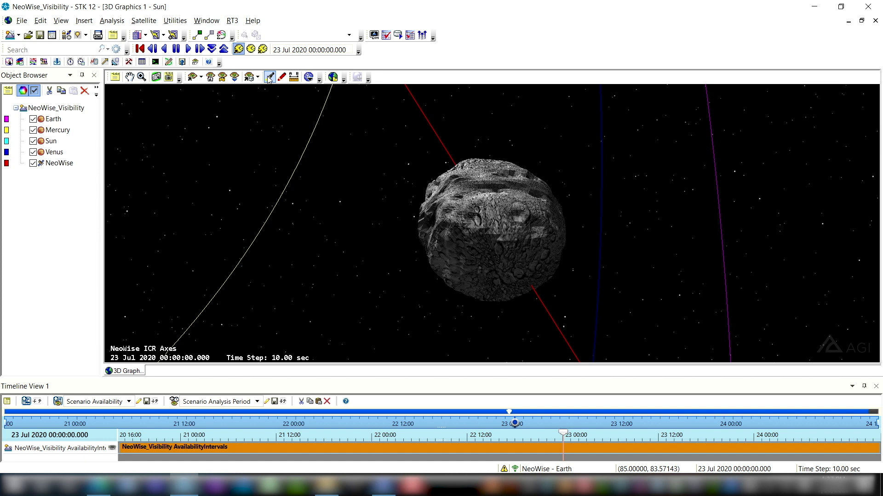
{"action": "left_click", "coordinate": [114, 77]}
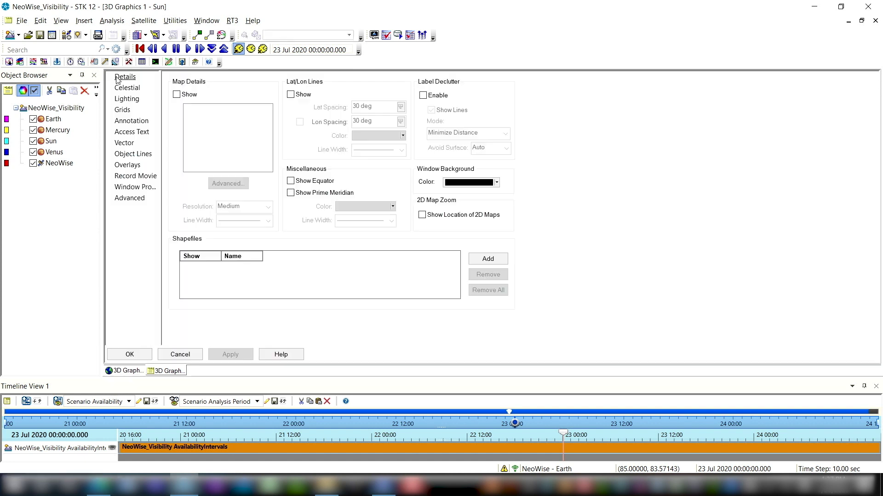
{"action": "left_click", "coordinate": [128, 99]}
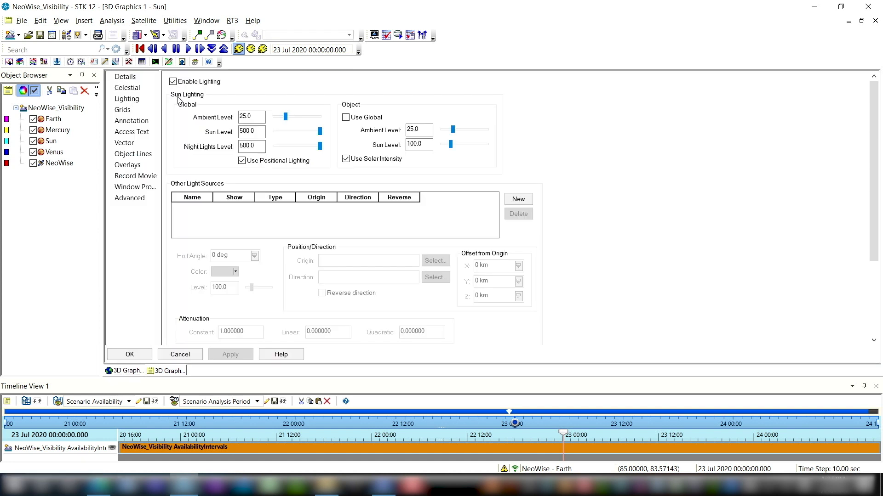
{"action": "left_click", "coordinate": [173, 82]}
{"action": "left_click", "coordinate": [173, 83]}
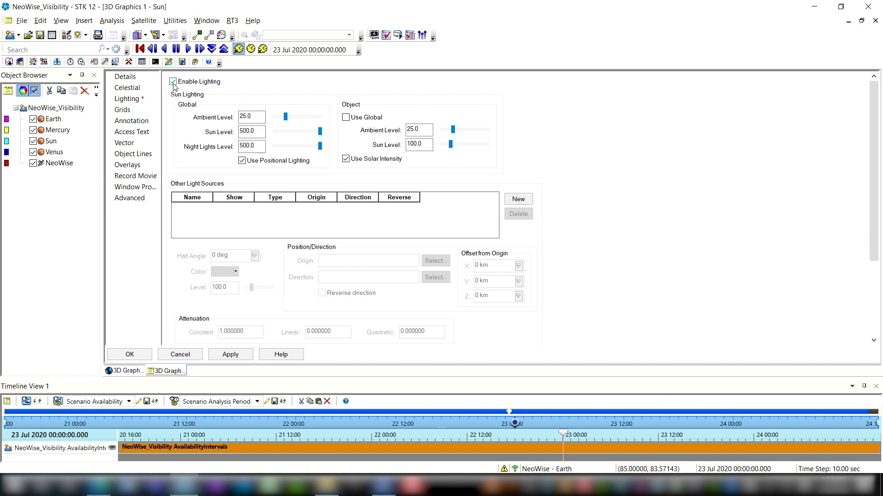
{"action": "left_click", "coordinate": [129, 355]}
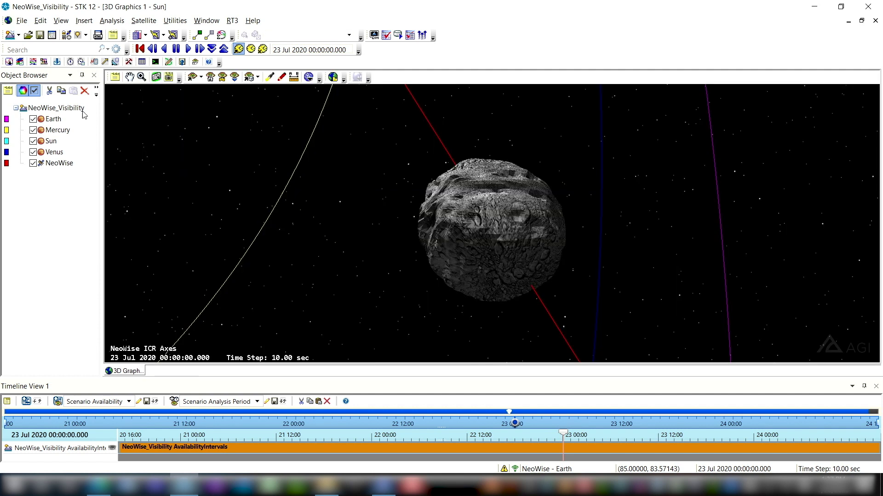
{"action": "left_click", "coordinate": [119, 83]}
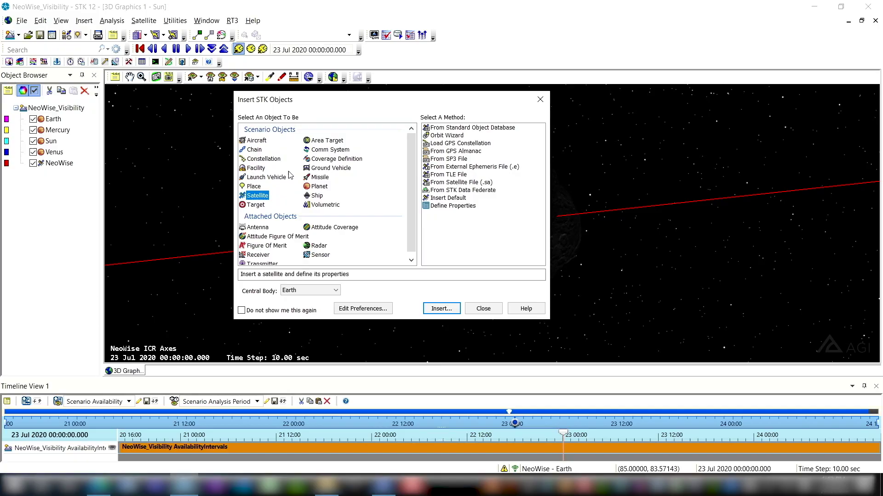
Step: Insert a default Facility and rename it AGI
{"action": "left_click", "coordinate": [255, 170]}
{"action": "left_click", "coordinate": [437, 159]}
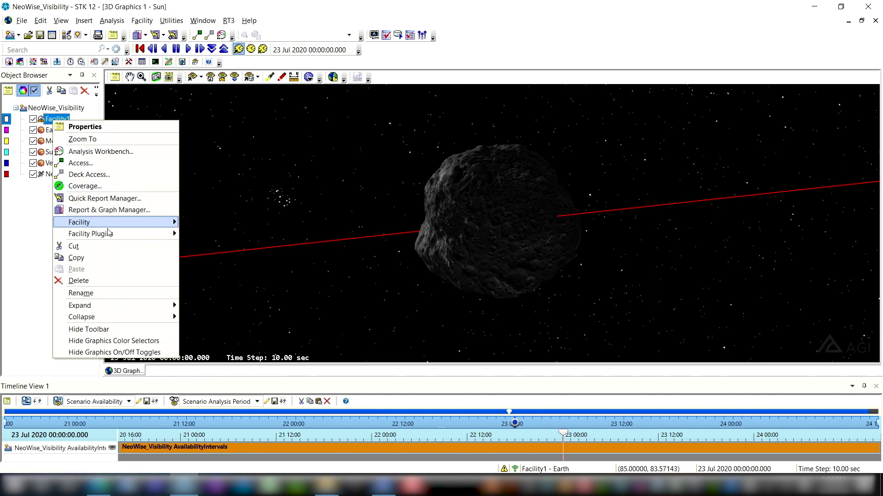
{"action": "left_click", "coordinate": [68, 292]}
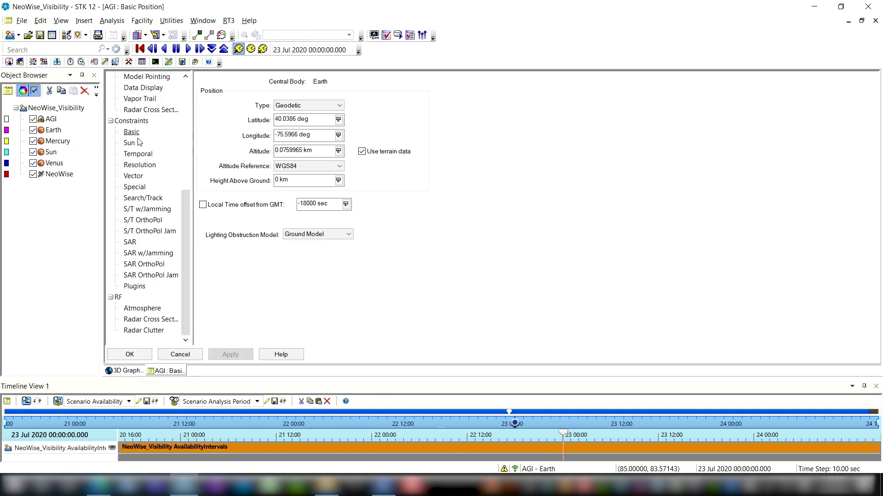
Step: Add a Sun lighting constraint requiring AGI to be in Umbra
{"action": "left_click", "coordinate": [129, 143]}
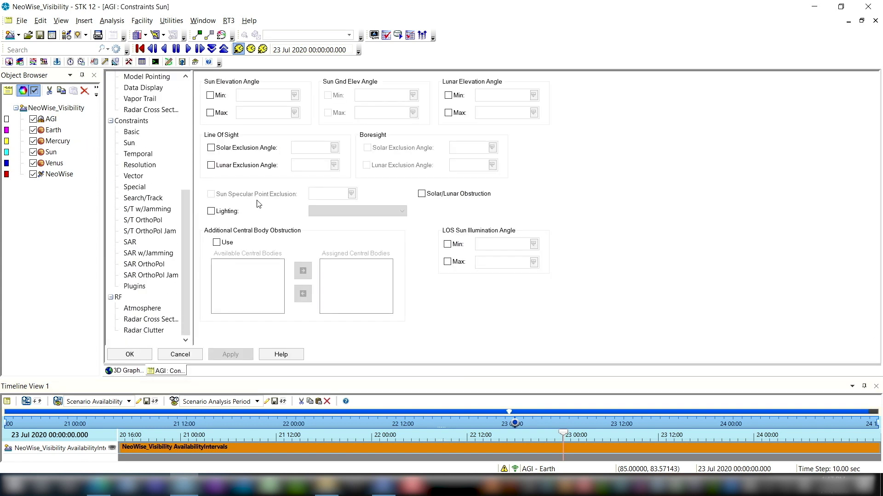
{"action": "left_click", "coordinate": [211, 212]}
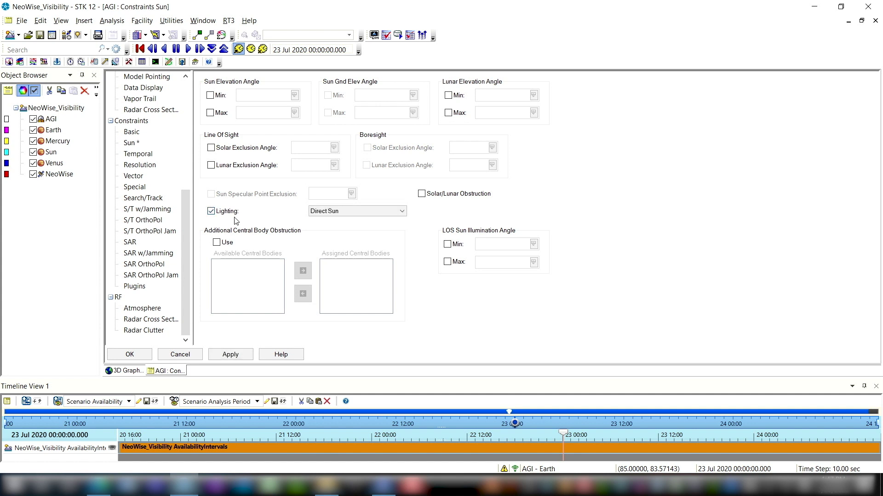
{"action": "left_click", "coordinate": [323, 211]}
{"action": "left_click", "coordinate": [342, 252]}
{"action": "left_click", "coordinate": [128, 354]}
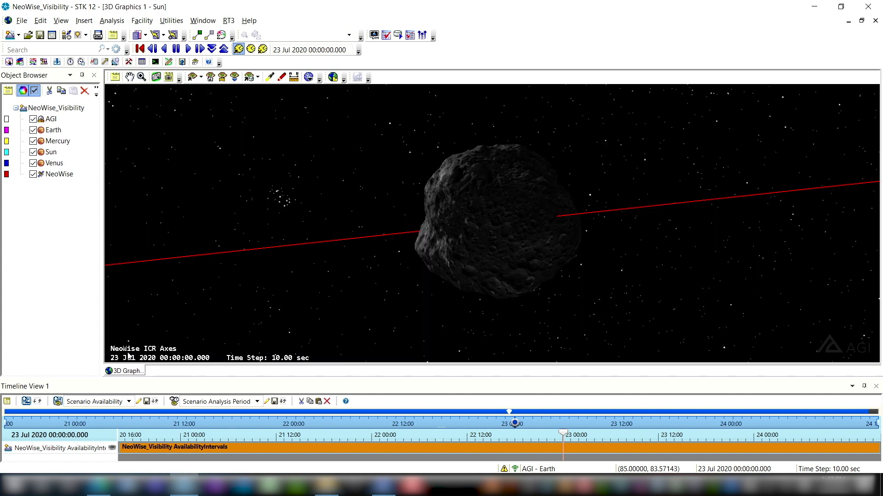
Step: Add a Sun lighting constraint requiring NeoWise to be in Direct Sun
{"action": "double_click", "coordinate": [58, 175]}
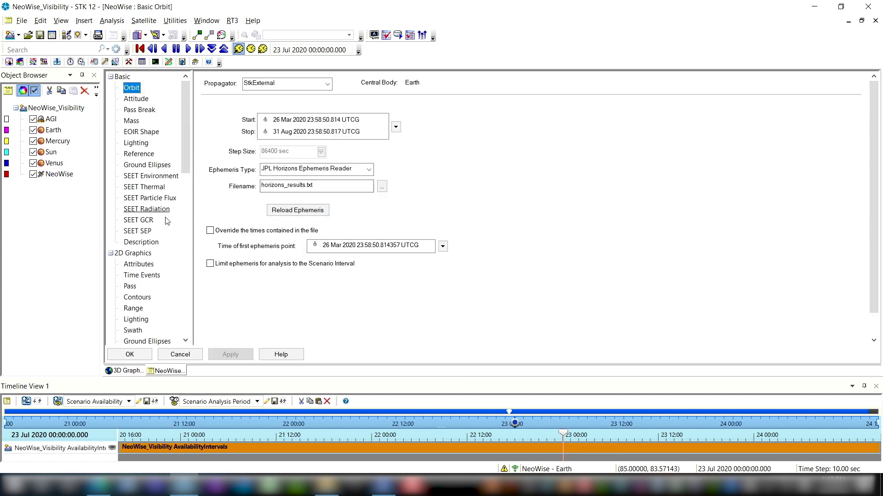
{"action": "scroll", "coordinate": [156, 286], "scroll_direction": "down", "scroll_amount": 2}
{"action": "scroll", "coordinate": [157, 286], "scroll_direction": "down", "scroll_amount": 5}
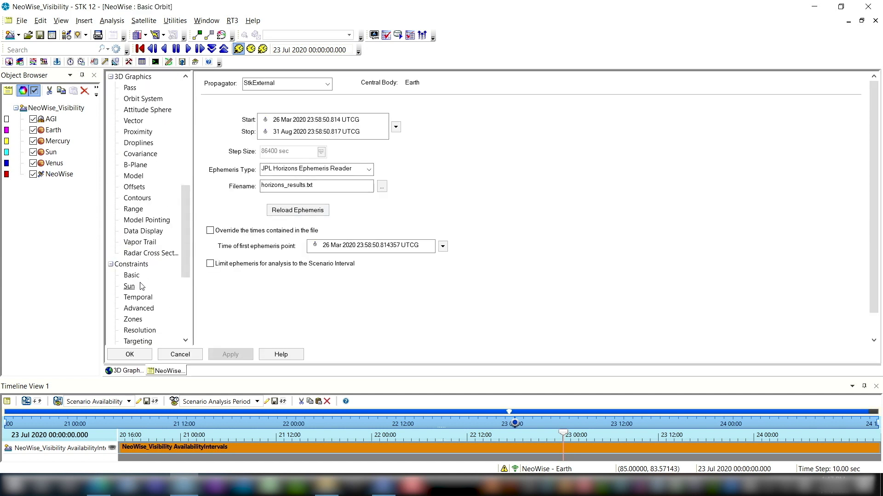
{"action": "left_click", "coordinate": [130, 288]}
{"action": "left_click", "coordinate": [211, 212]}
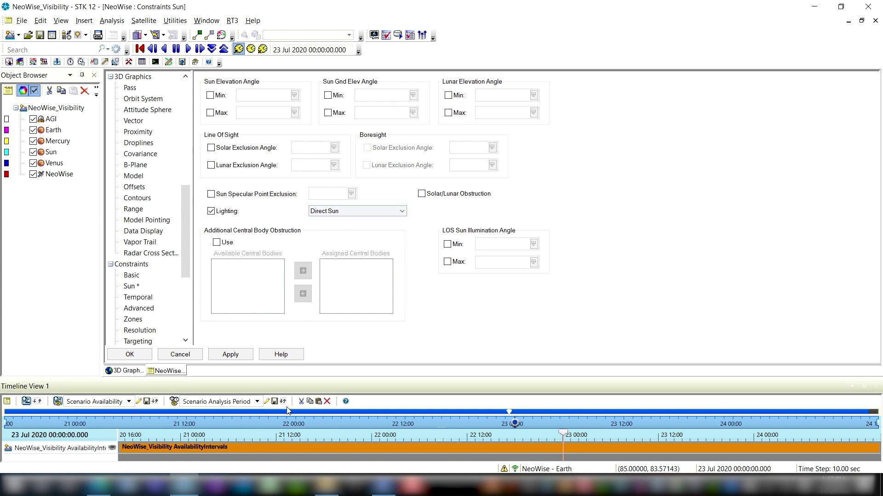
{"action": "left_click", "coordinate": [128, 355]}
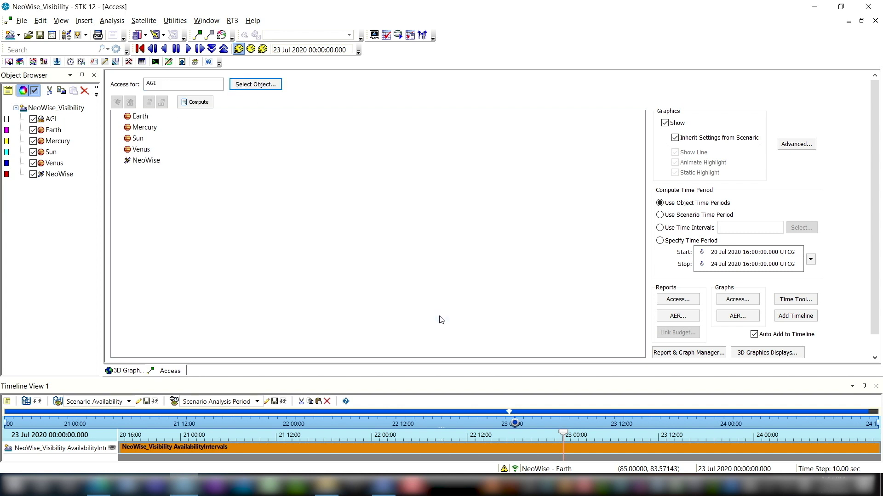
Step: Choose NeoWise as the target for AGI and compute access to it
{"action": "left_click", "coordinate": [147, 162]}
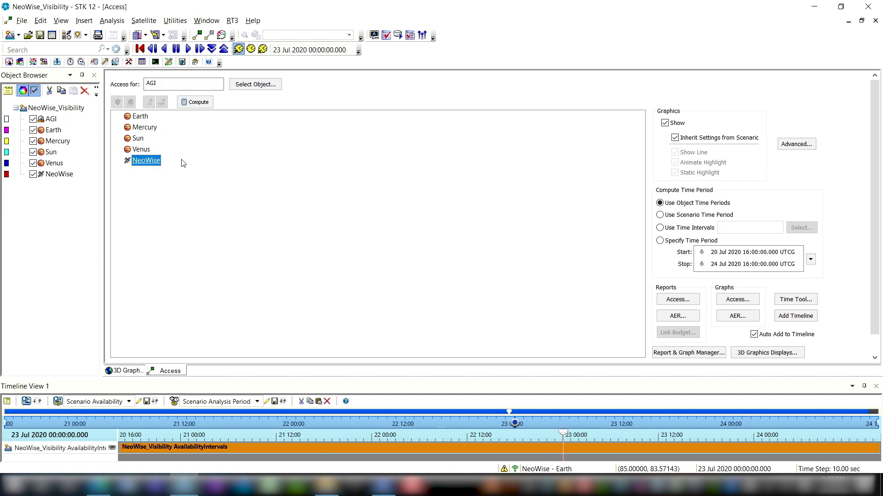
{"action": "left_click", "coordinate": [196, 102]}
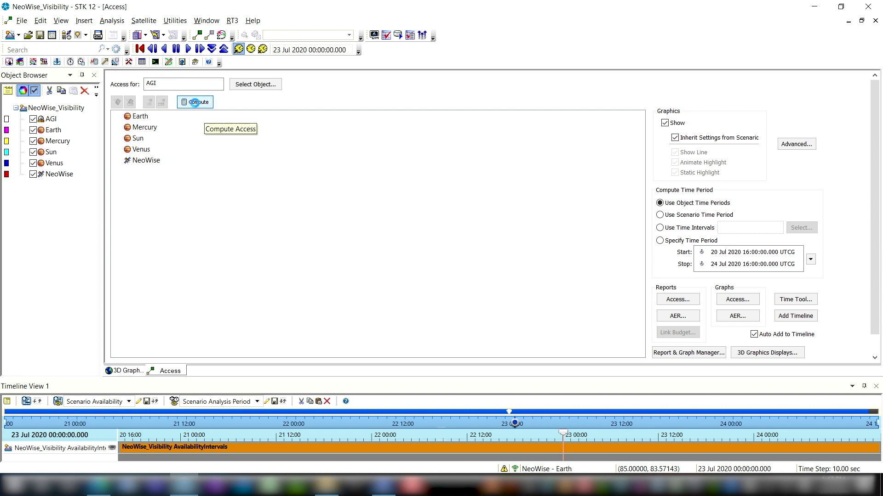